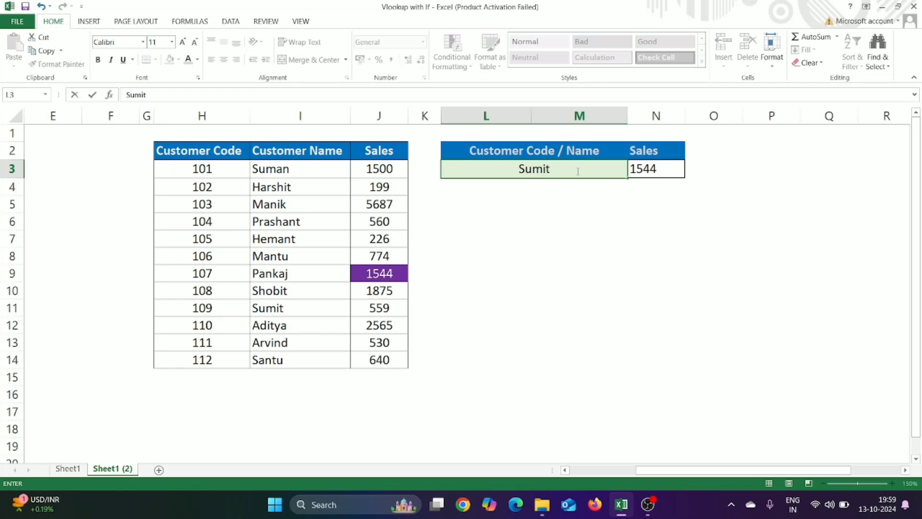
Step: Look up a customer name, then code 107, in L3 to get 559 and 1544
key("Return")
left_click(577, 171)
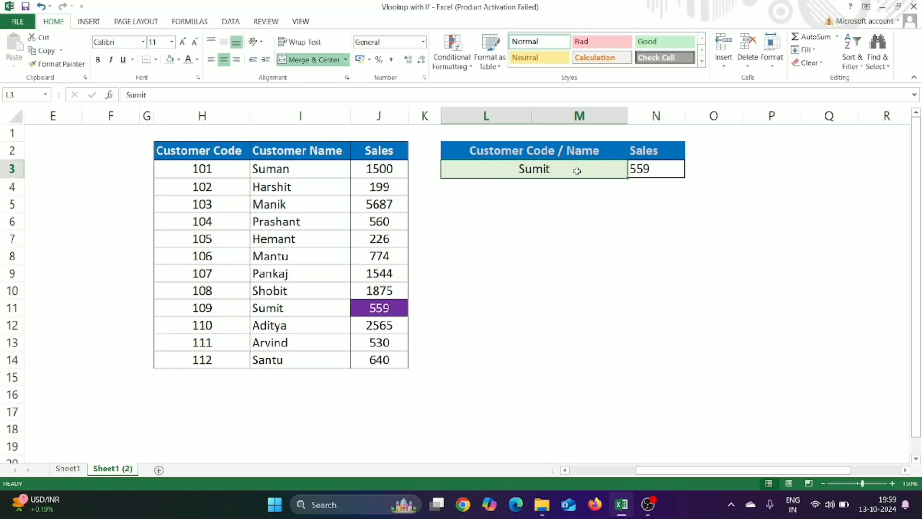
type("107")
key("Return")
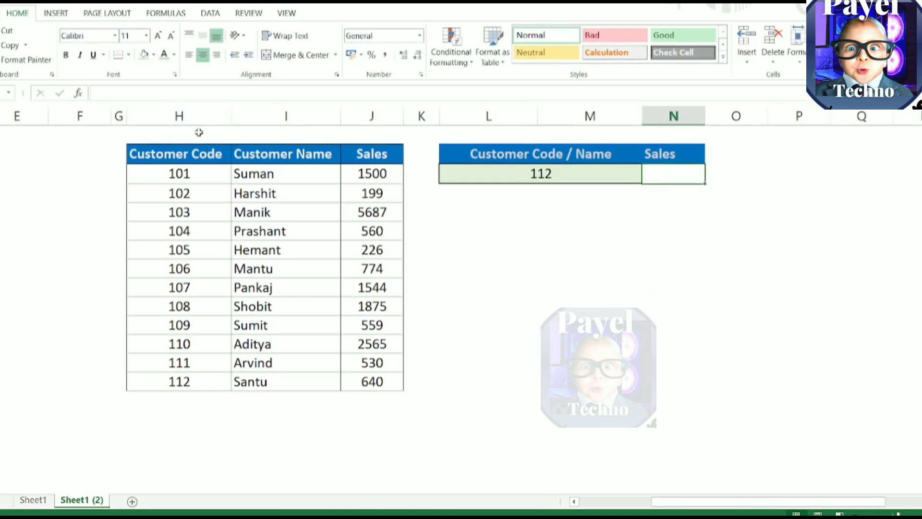
mouse_move(199, 153)
left_mouse_down()
mouse_move(249, 196)
mouse_move(350, 240)
mouse_move(356, 321)
mouse_move(383, 395)
left_mouse_up()
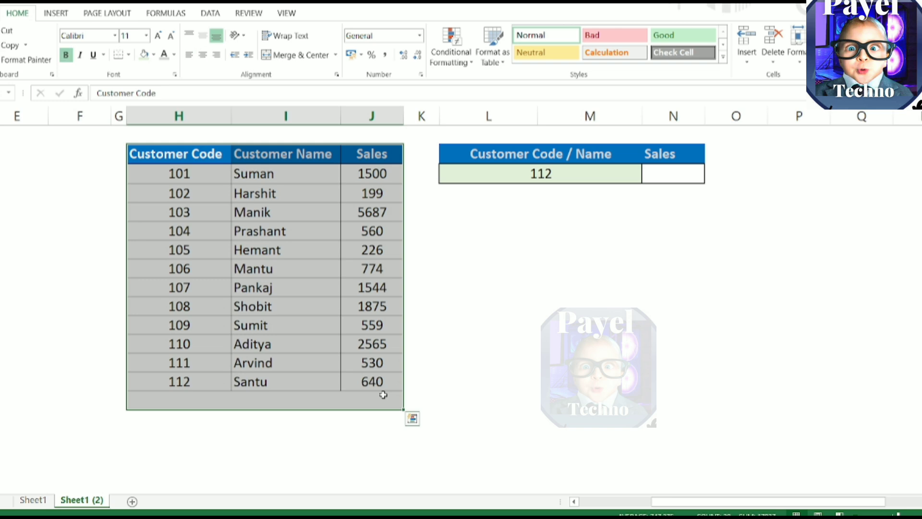
left_click(475, 407)
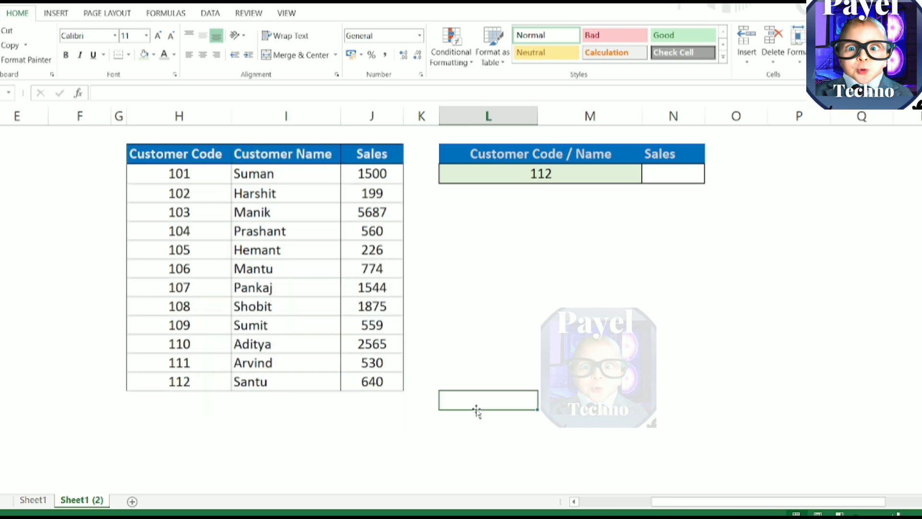
left_click(544, 171)
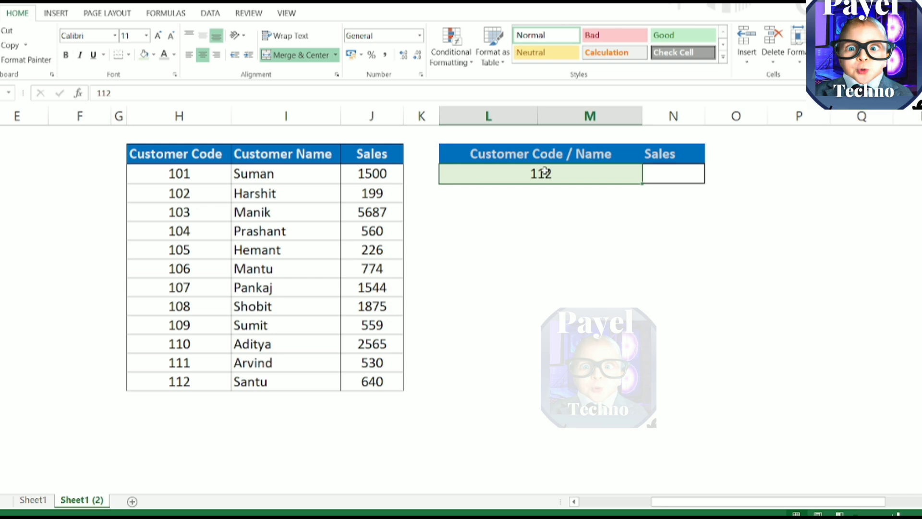
left_click(658, 172)
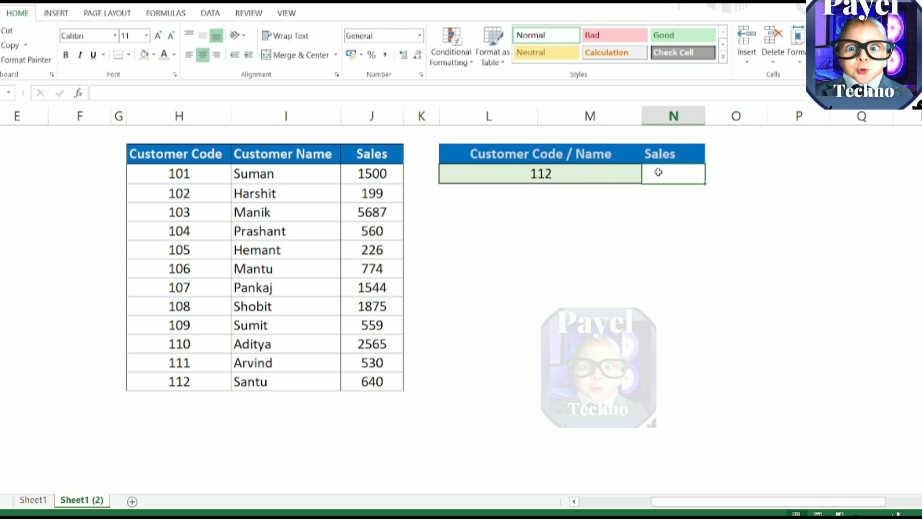
type("=")
key("BackSpace")
key("Return")
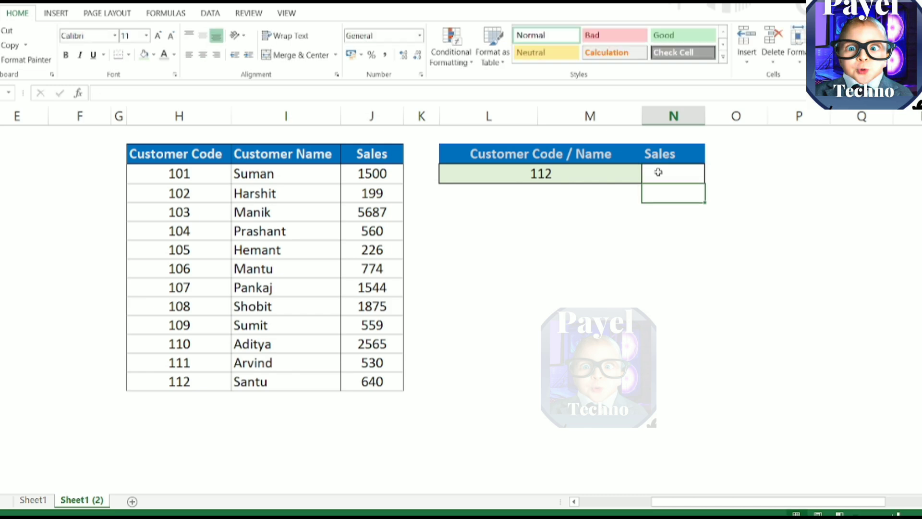
left_click(658, 172)
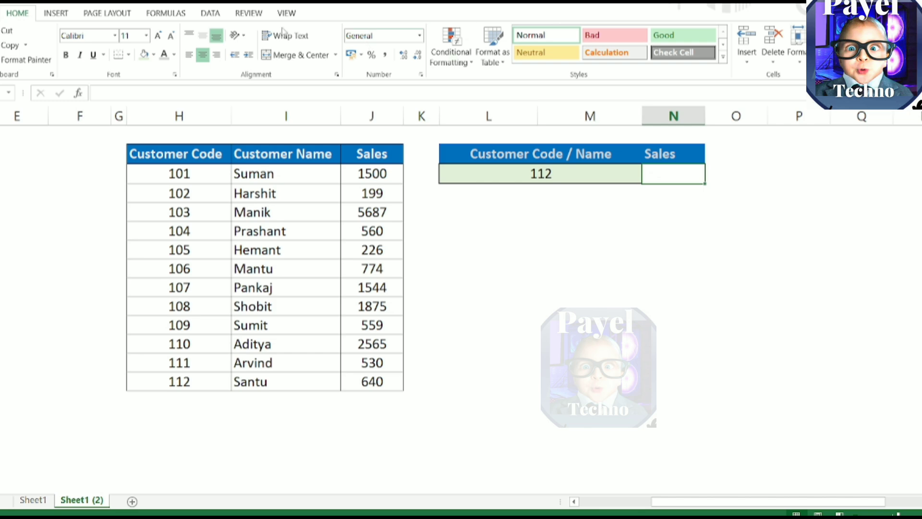
type("=")
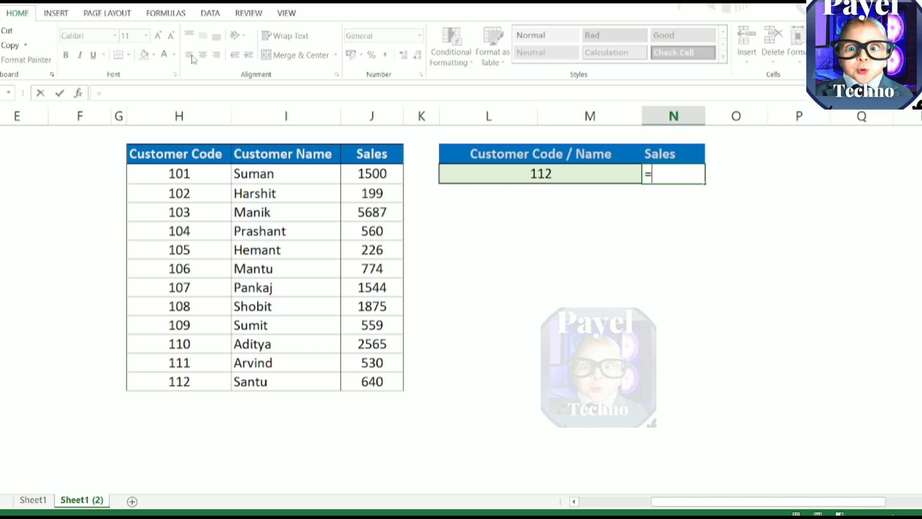
type("IF(i")
key("Tab")
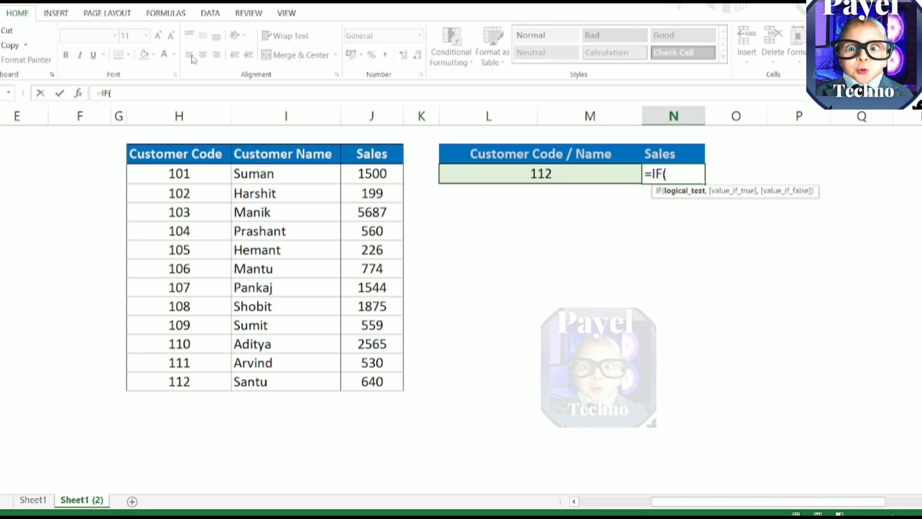
type("is")
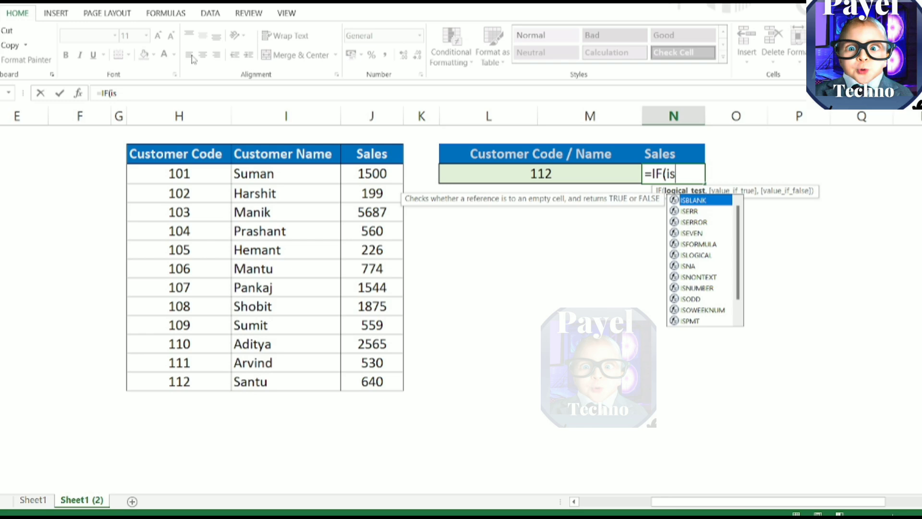
type("nu")
key("Tab")
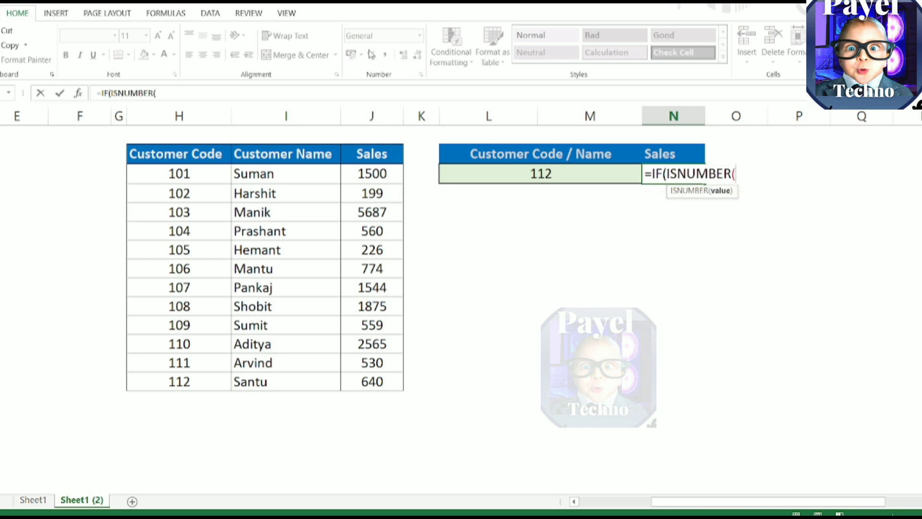
left_click(497, 173)
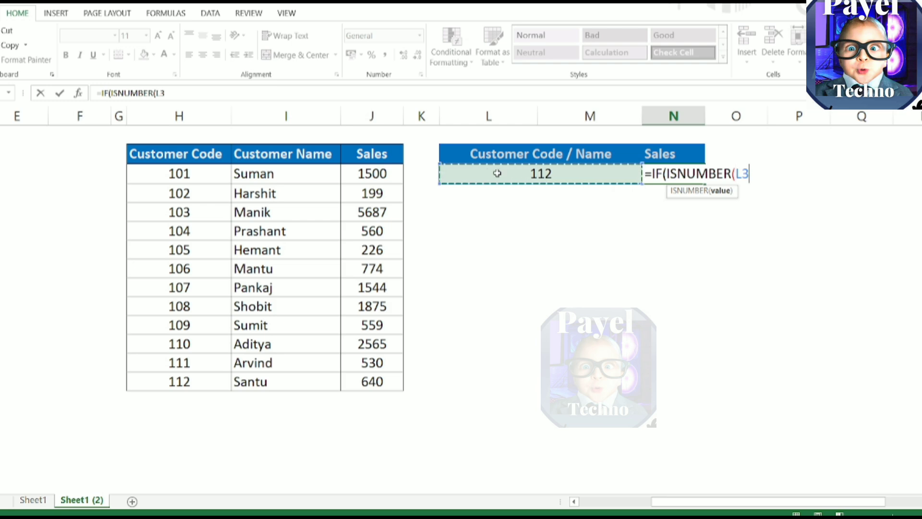
type(")")
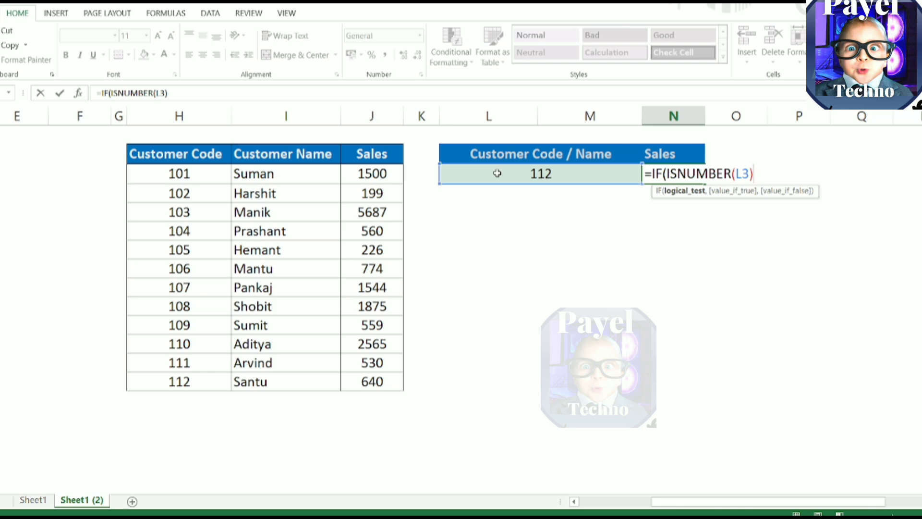
key("BackSpace")
key("BackSpace")
key("BackSpace")
key("BackSpace")
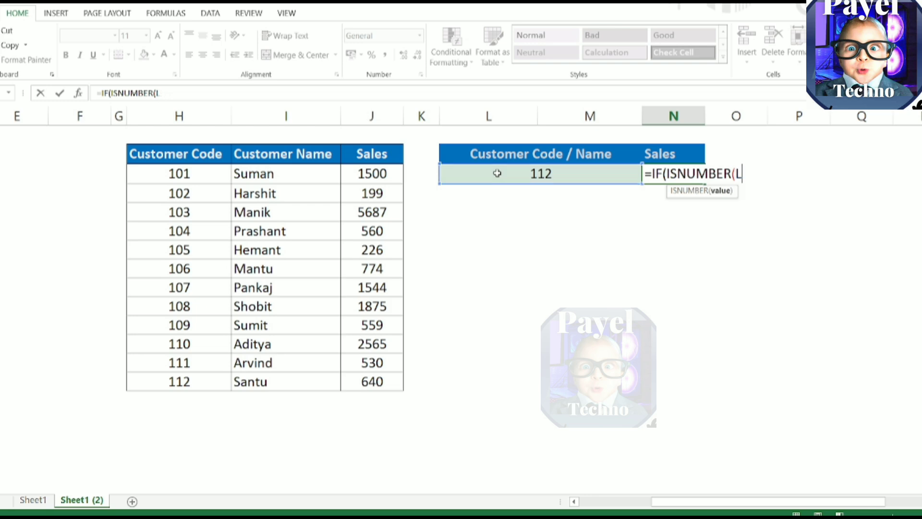
key("Escape")
Step: Return to lookup cell L3 and undo an accidental '=' entry, restoring code 112
key("Return")
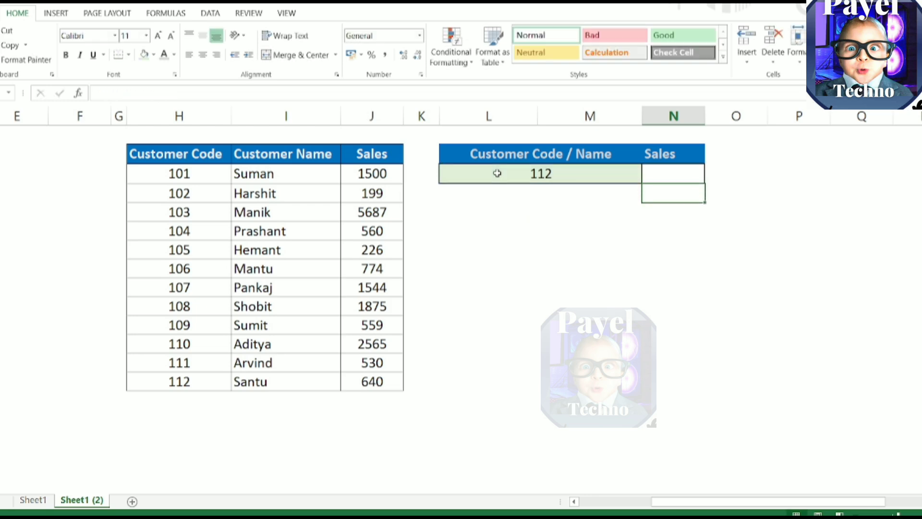
left_click(497, 173)
right_click(498, 174)
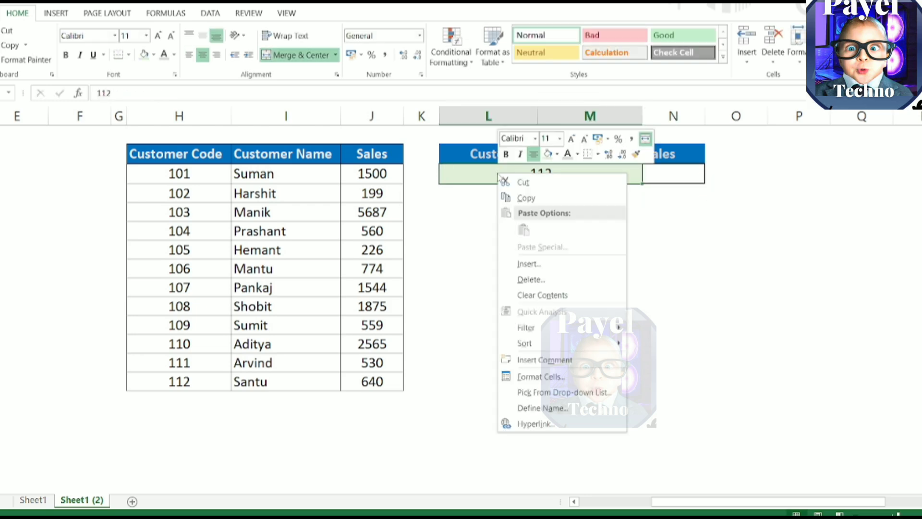
key("Escape")
type("=")
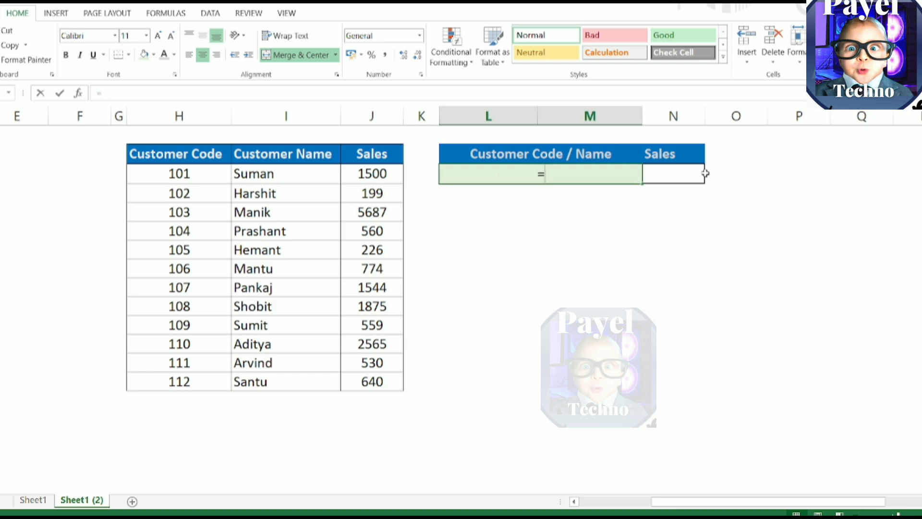
key("Return")
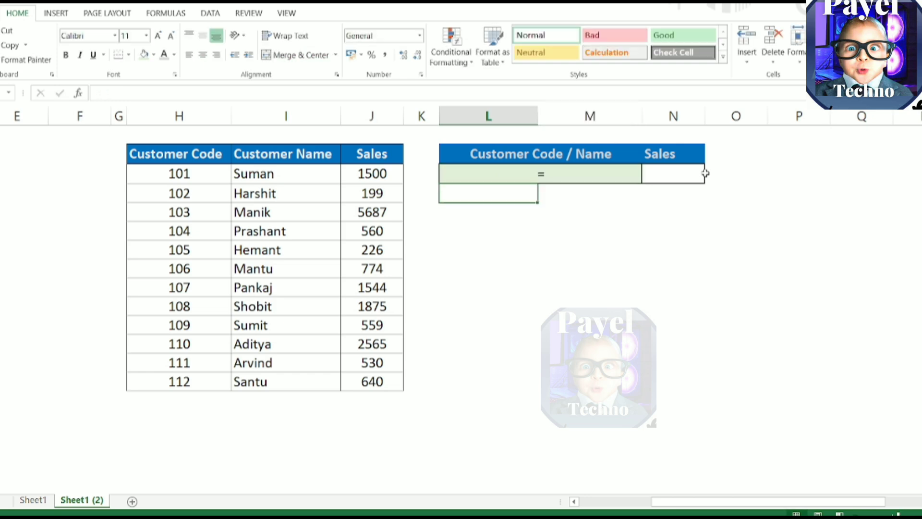
key("ctrl+z")
Step: In N3, start the formula =IF(ISNUMBER(L3), using the ISNUMBER autocomplete
left_click(679, 173)
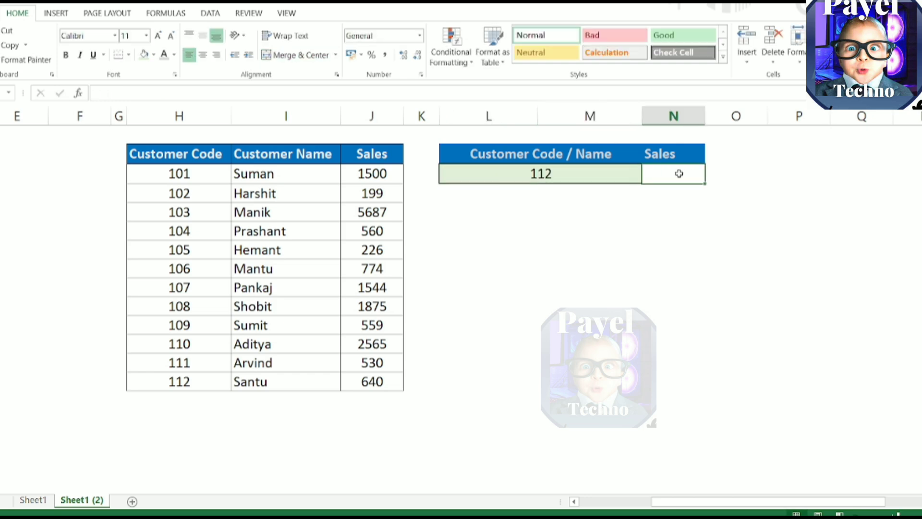
type("=I")
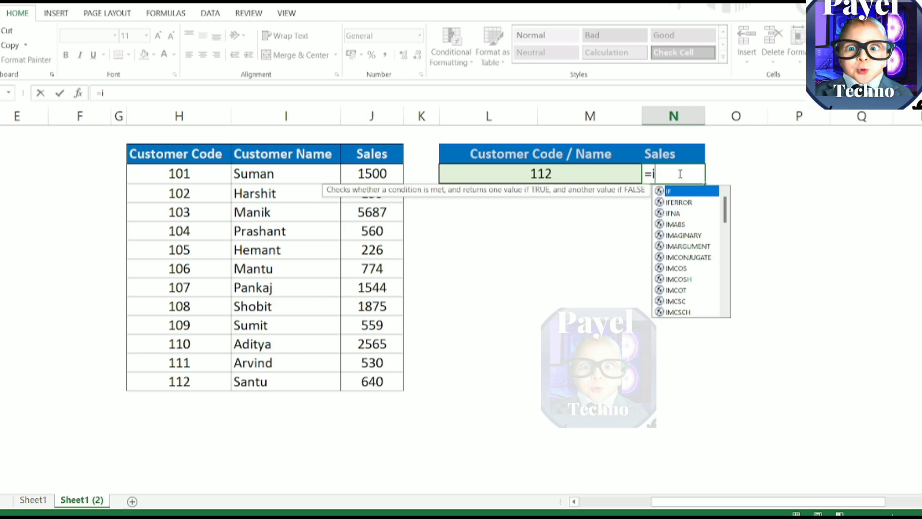
type("F(")
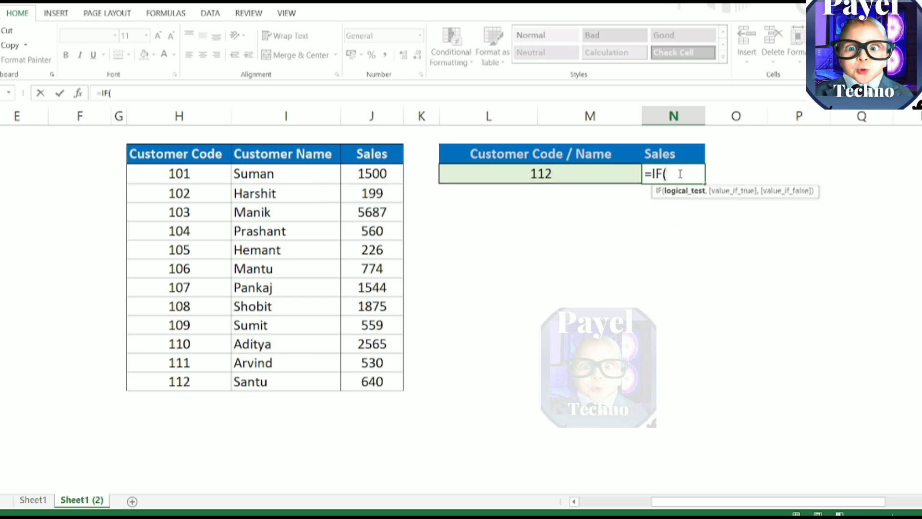
type("if")
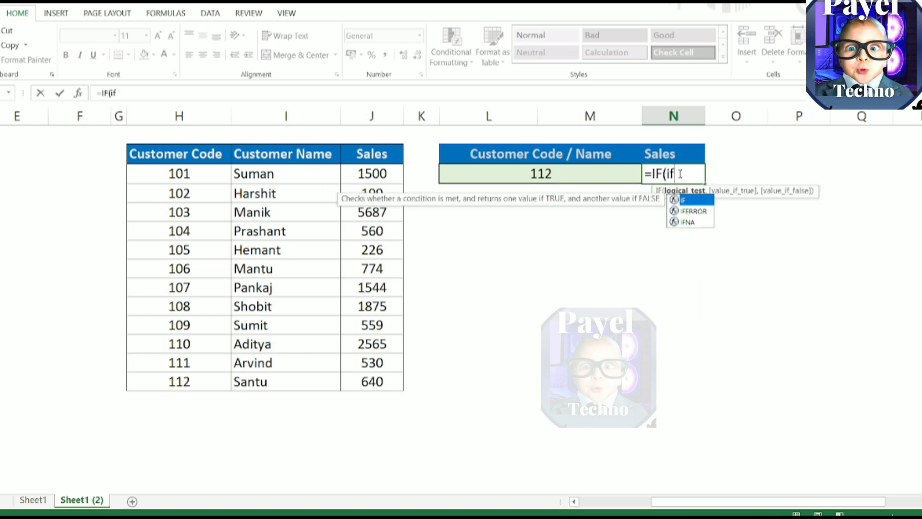
key("BackSpace")
type("sn")
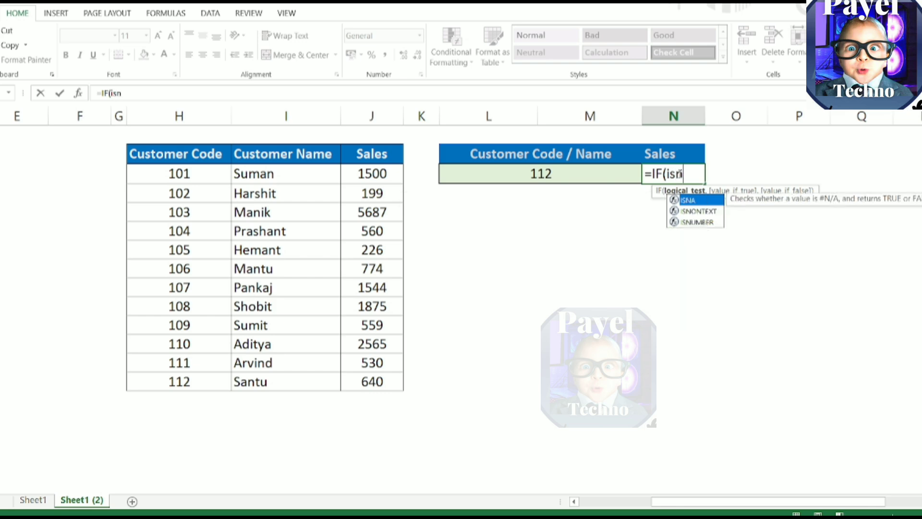
key("Down")
key("Down")
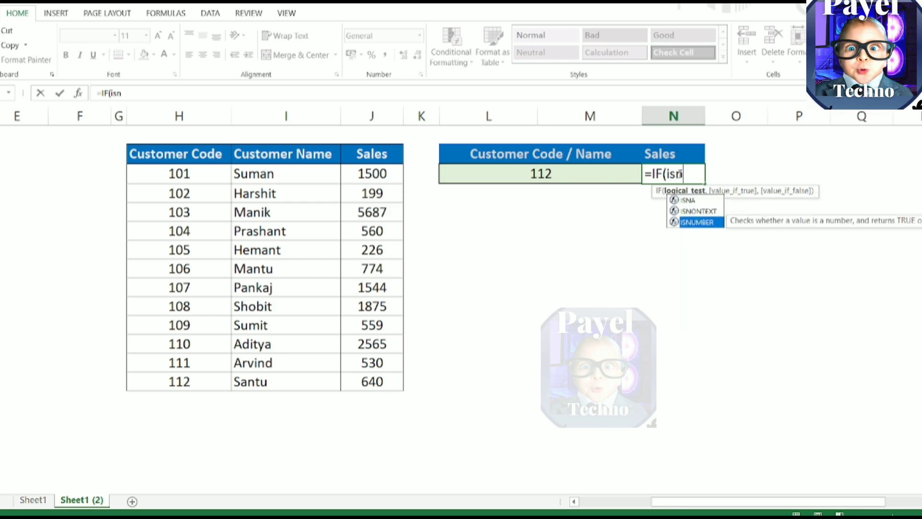
key("Tab")
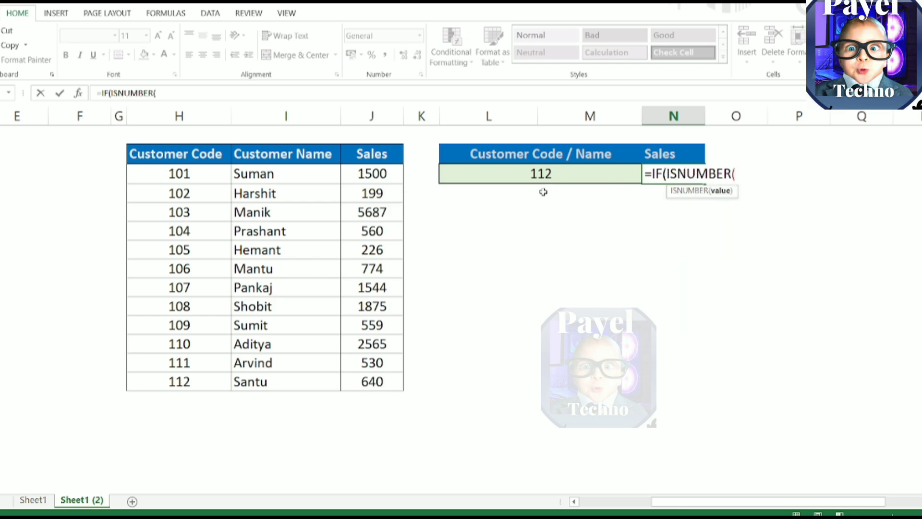
left_click(553, 175)
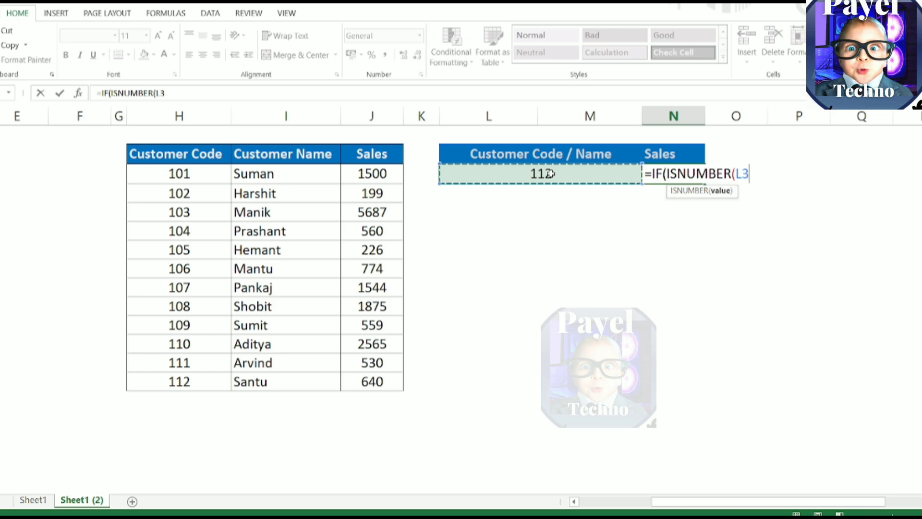
type(")")
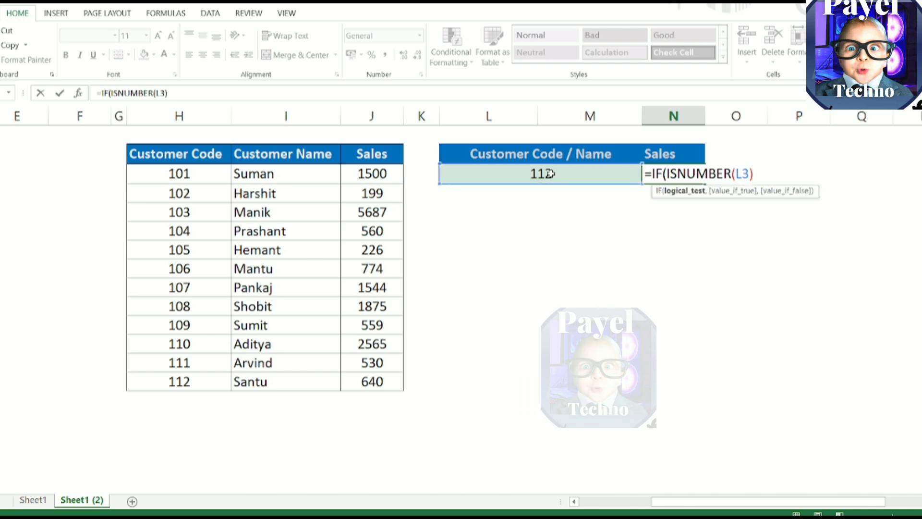
type(",")
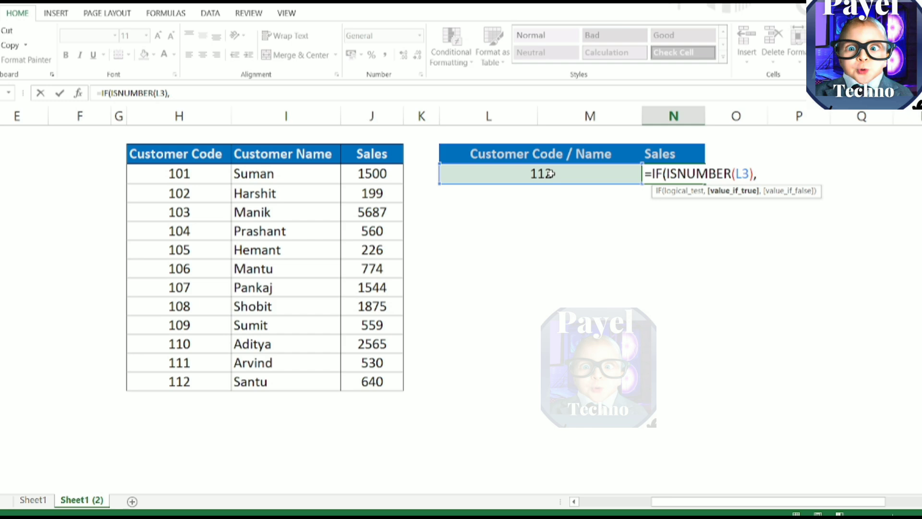
Step: Add VLOOKUP(L3,H3:J14,3,0) as the numeric-code branch and begin a second VLOOKUP
type("vlo")
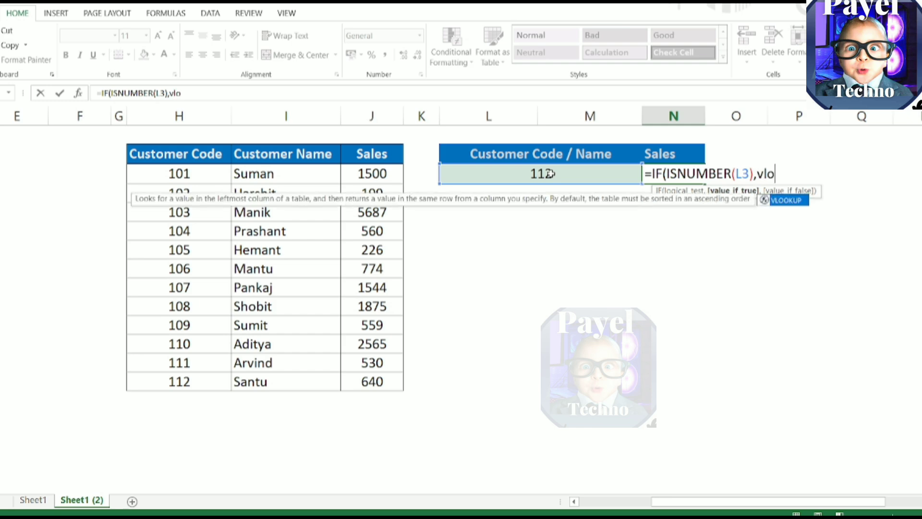
type("o")
key("Tab")
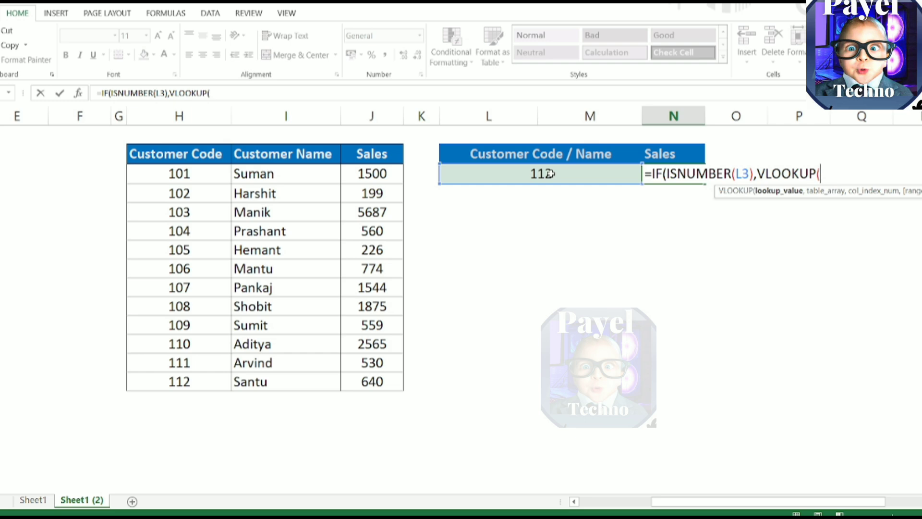
left_click(550, 173)
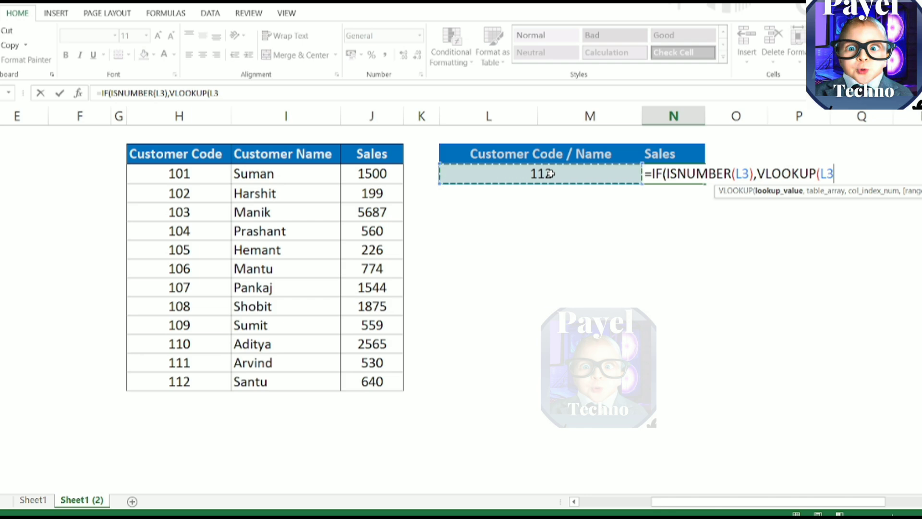
type(",")
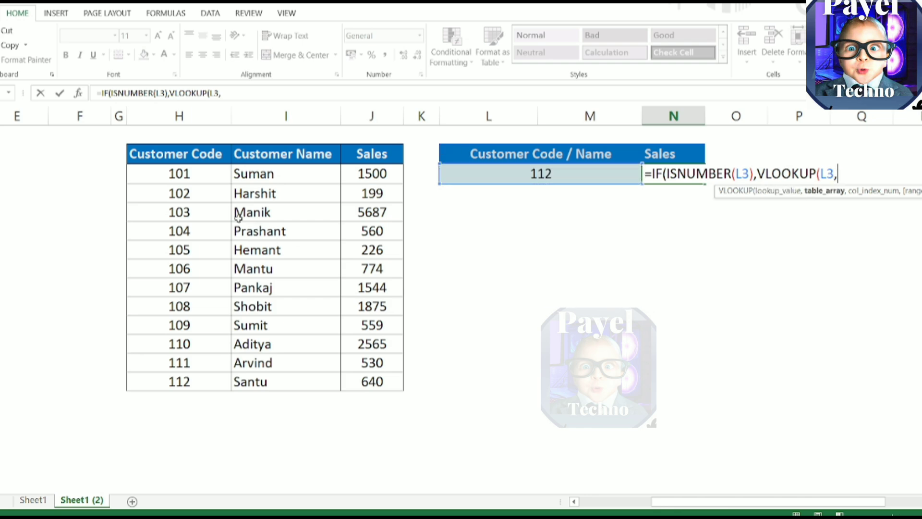
mouse_move(208, 169)
left_mouse_down()
mouse_move(360, 263)
mouse_move(368, 356)
left_mouse_up()
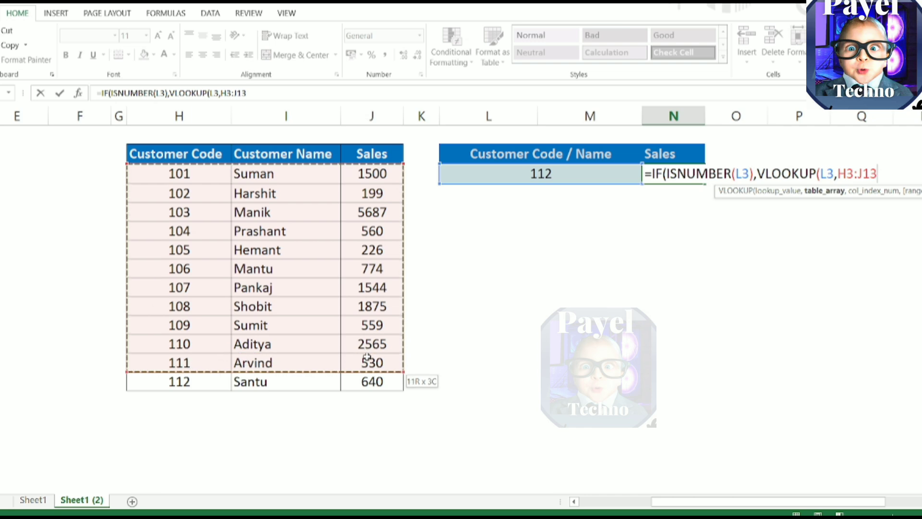
left_click_drag(367, 356, 367, 373)
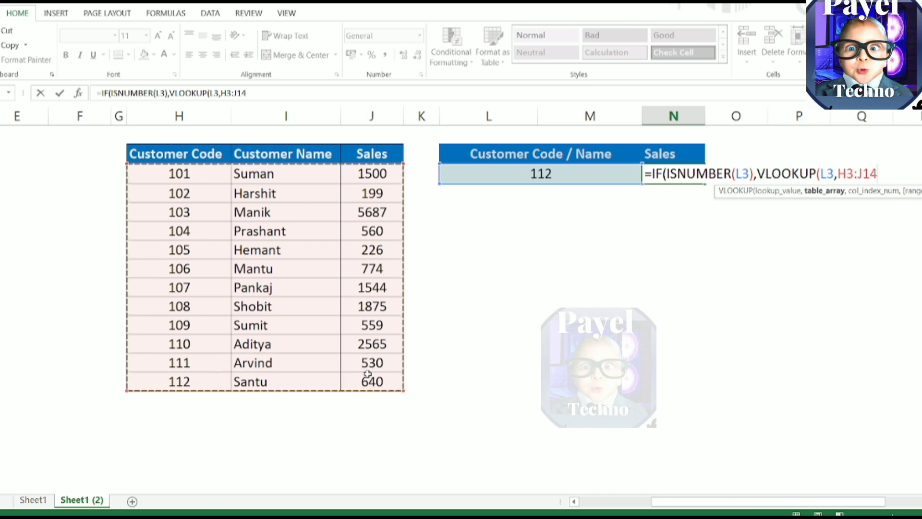
type(",")
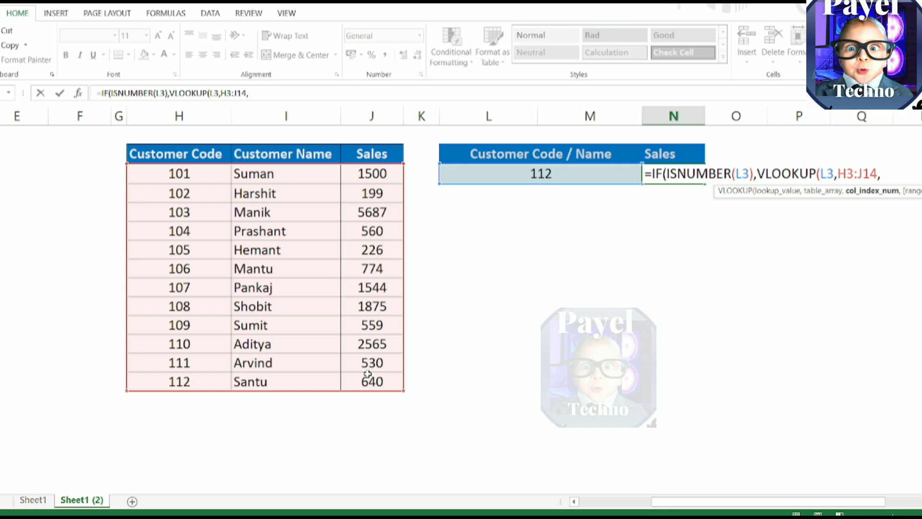
type("3")
type(",0")
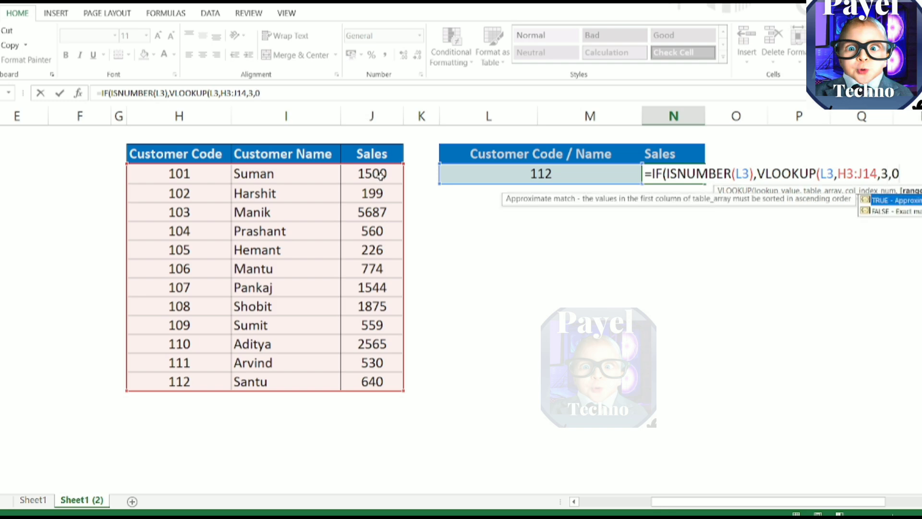
type("),")
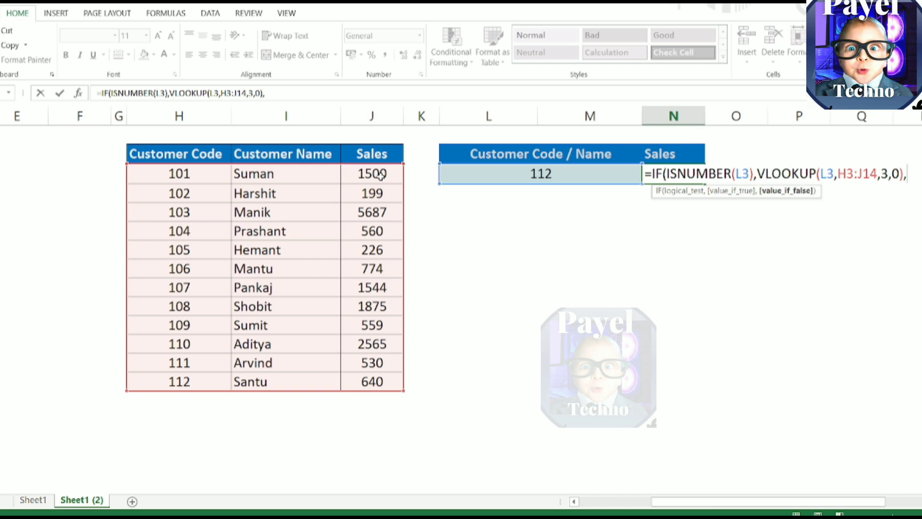
type("v")
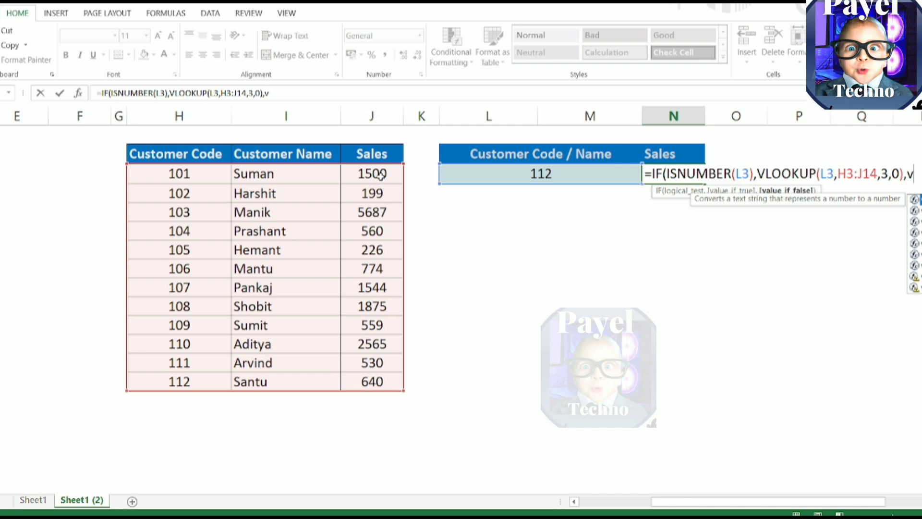
type("l")
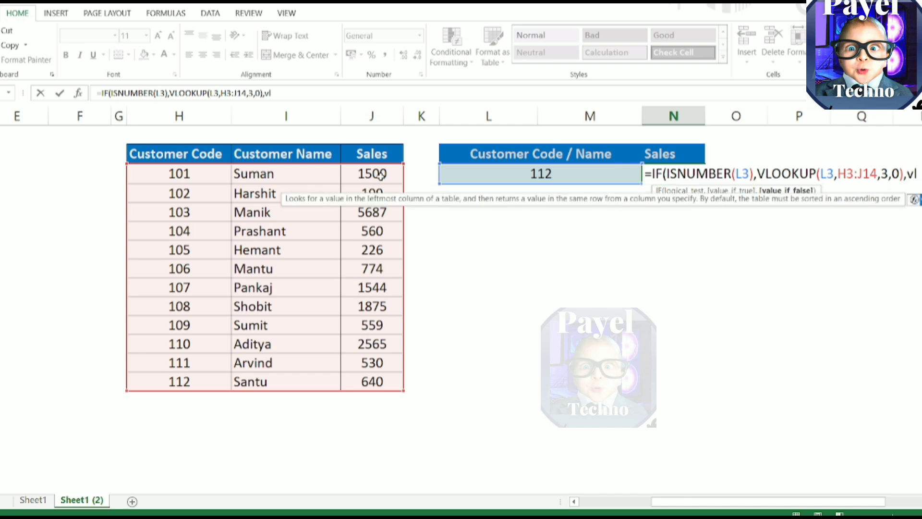
key("Tab")
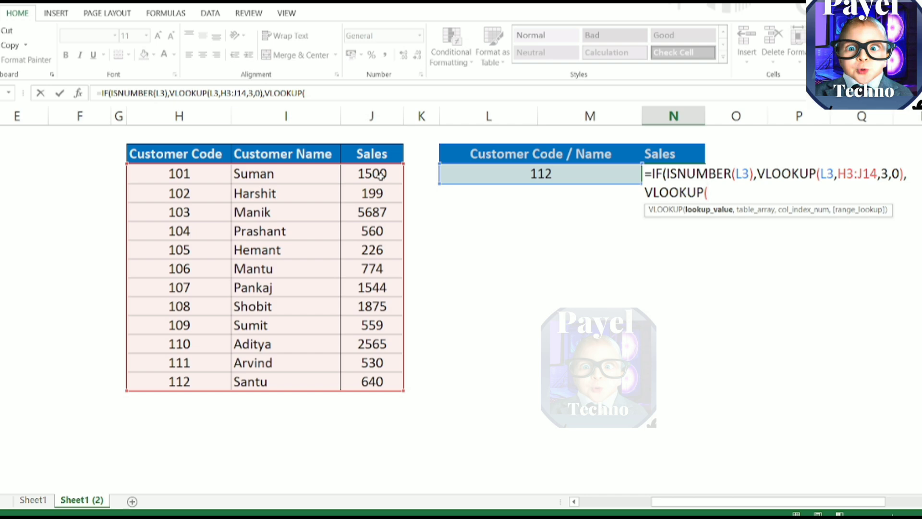
Step: Complete the name branch as VLOOKUP(L3,I3:J14,2,0) and enter the formula, returning 640
left_click(499, 172)
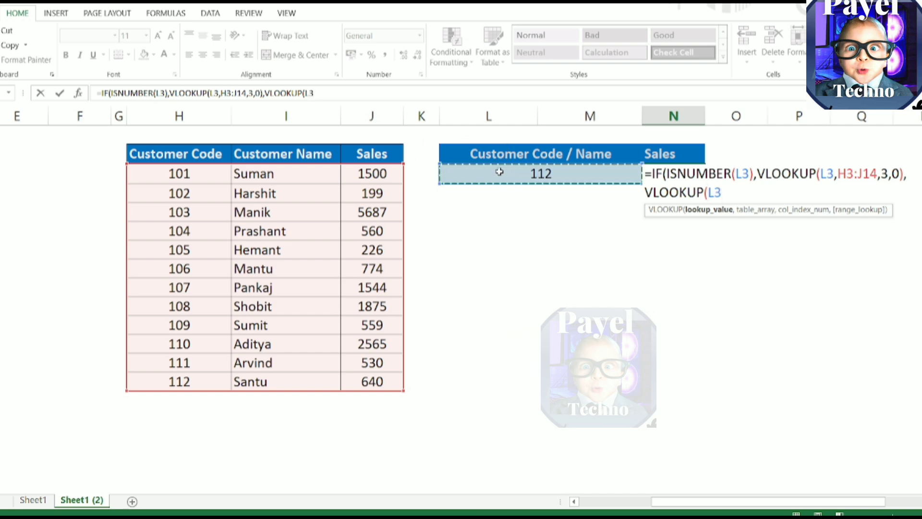
type(",")
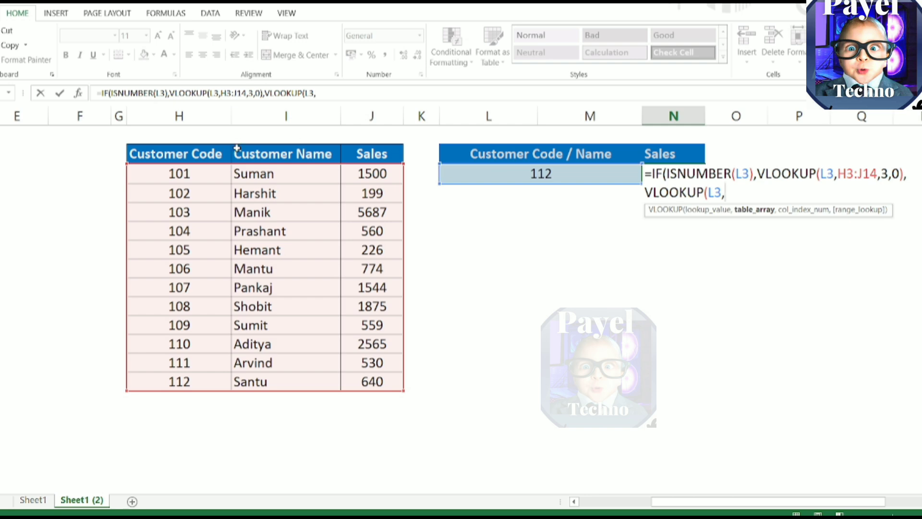
left_click_drag(281, 176, 383, 321)
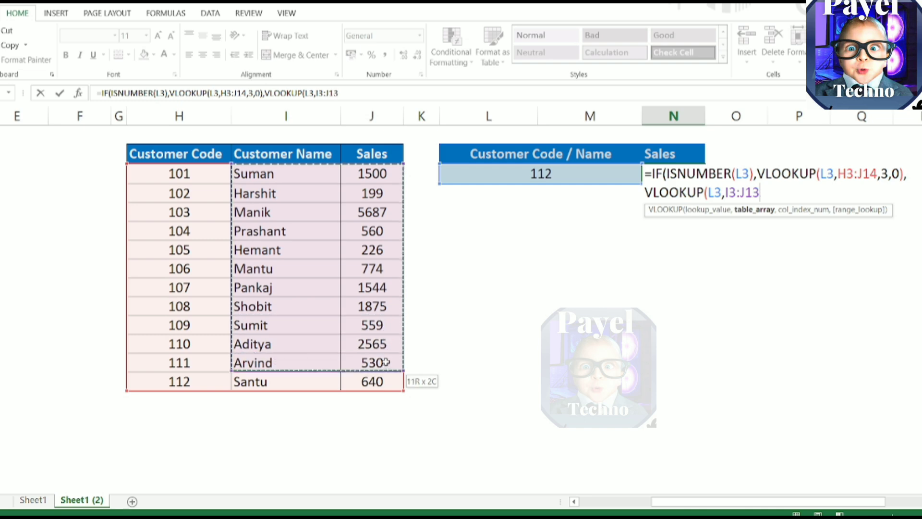
left_click_drag(382, 322, 385, 373)
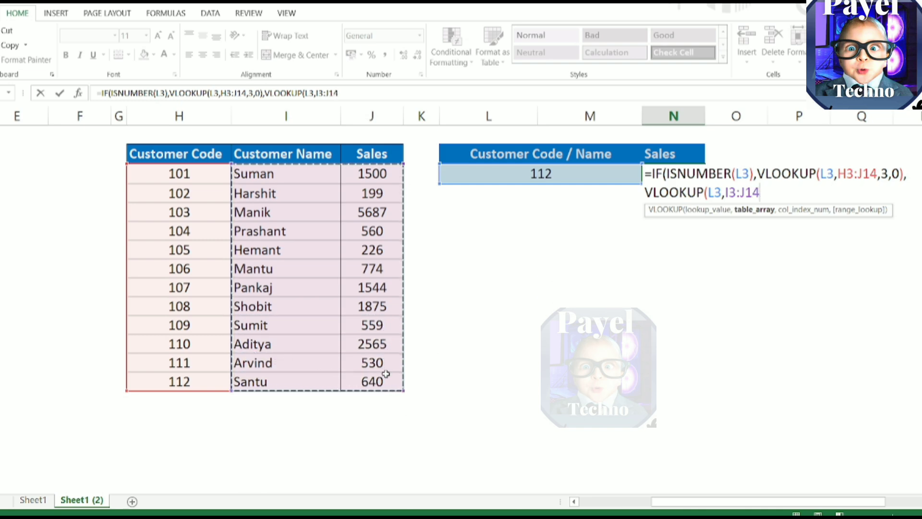
type(",")
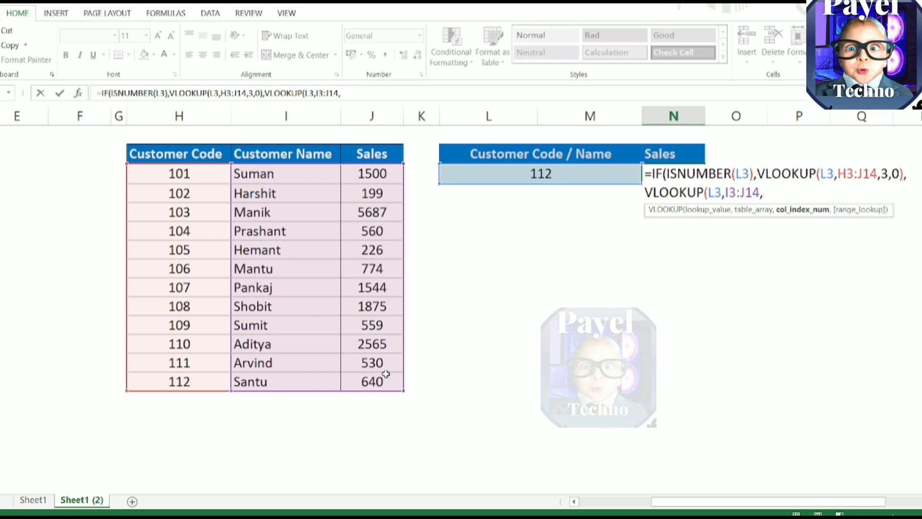
type("2,")
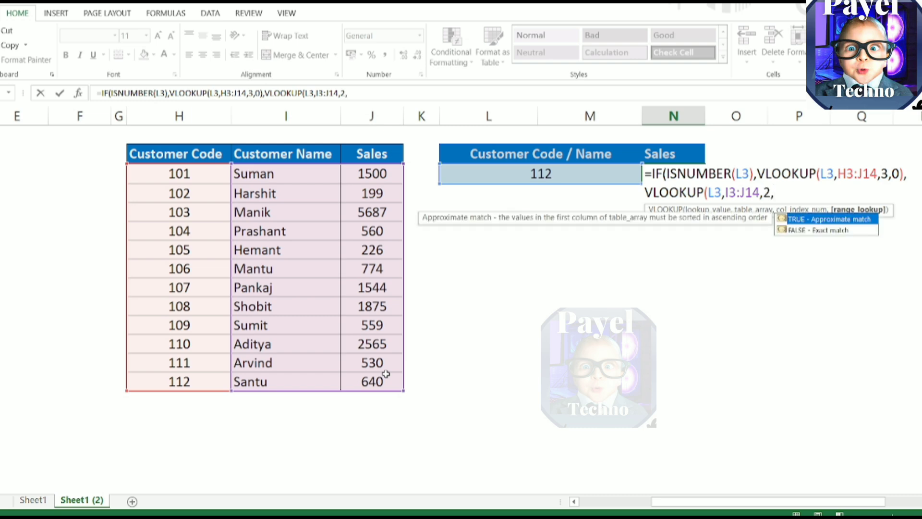
type("0))")
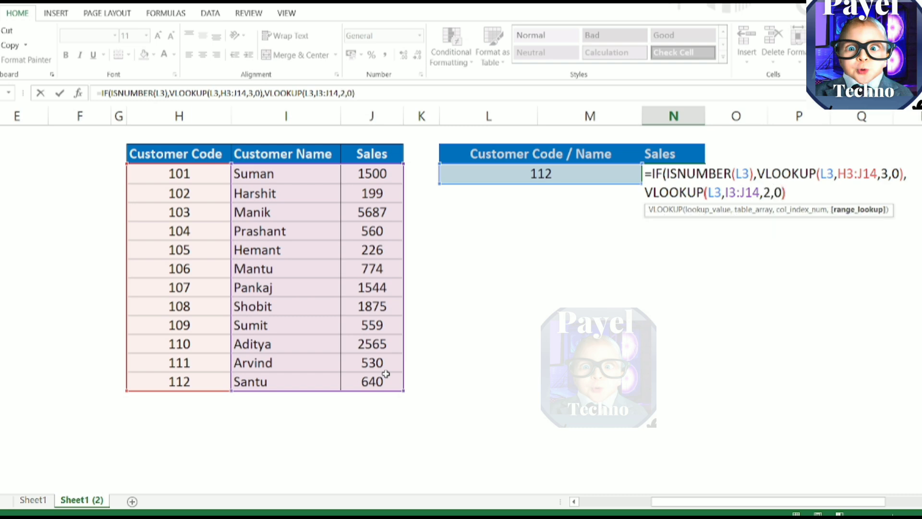
key("Return")
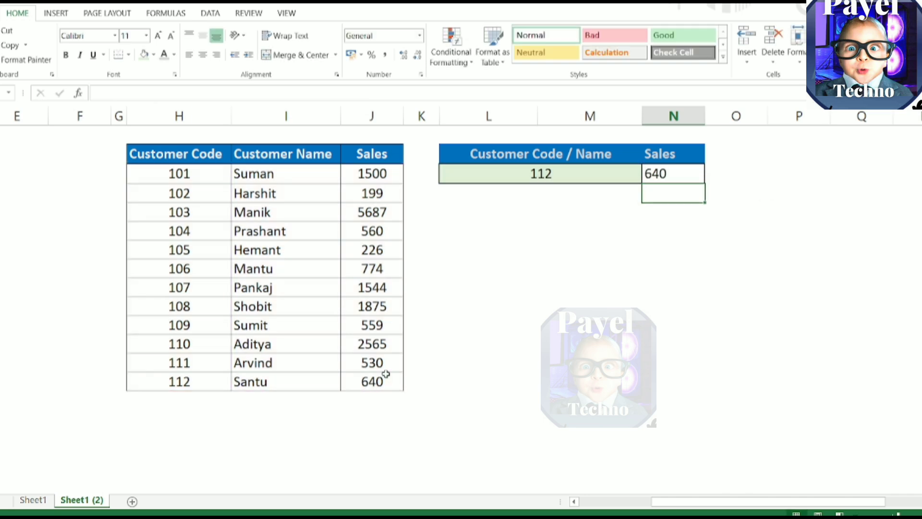
Step: Check customer 112's listed sales, then enter the name Santu in L3
left_click(547, 179)
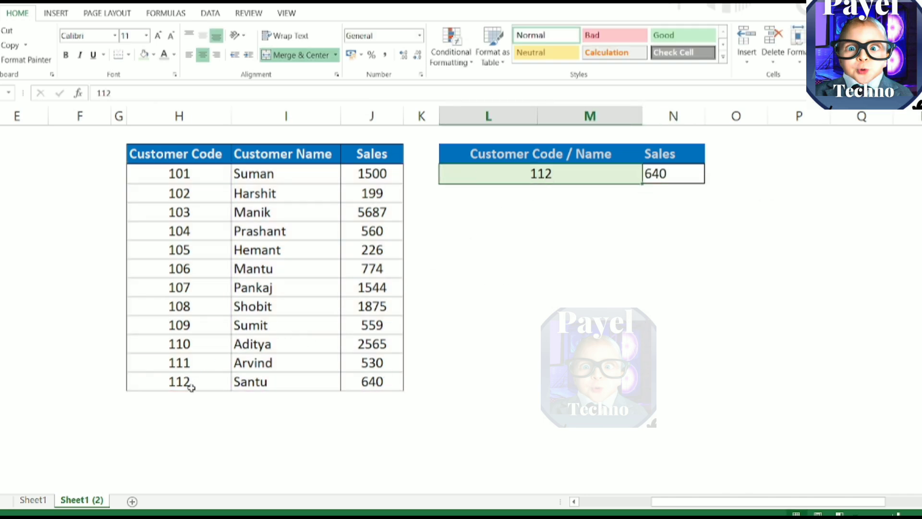
left_click(383, 380)
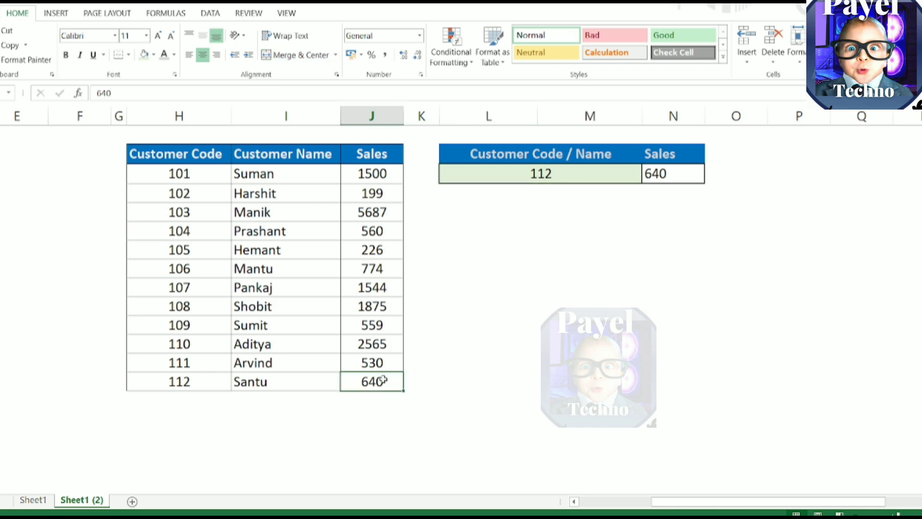
left_click(543, 174)
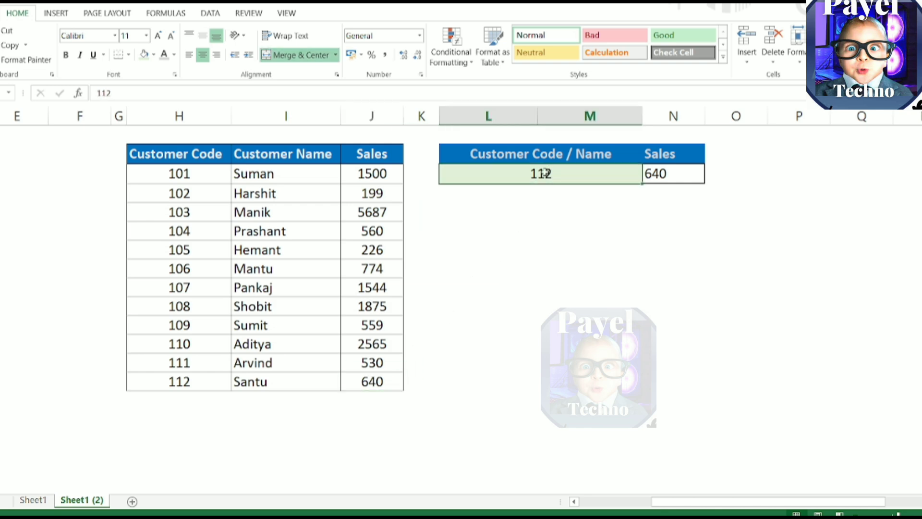
type("Sa")
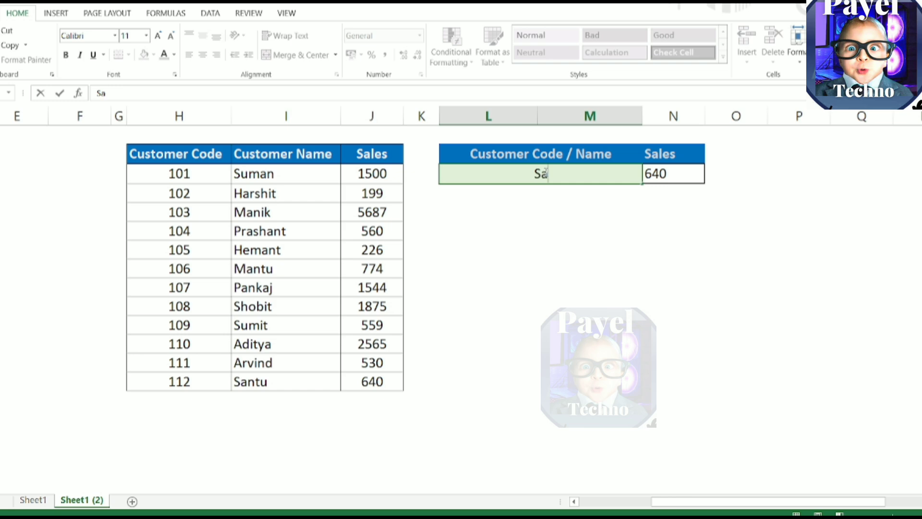
type("ntu")
key("Return")
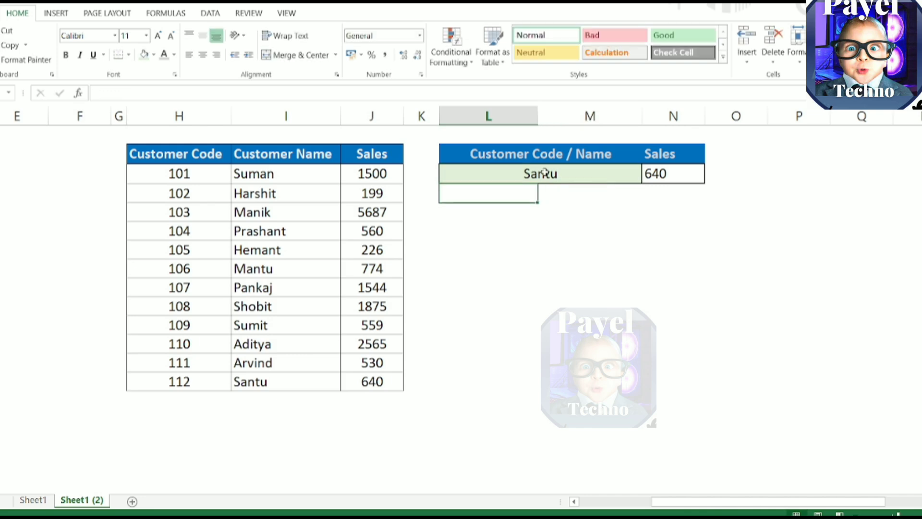
Step: Enter suman in L3 and compare the 1500 result with J3 and N3's formula
left_click(544, 171)
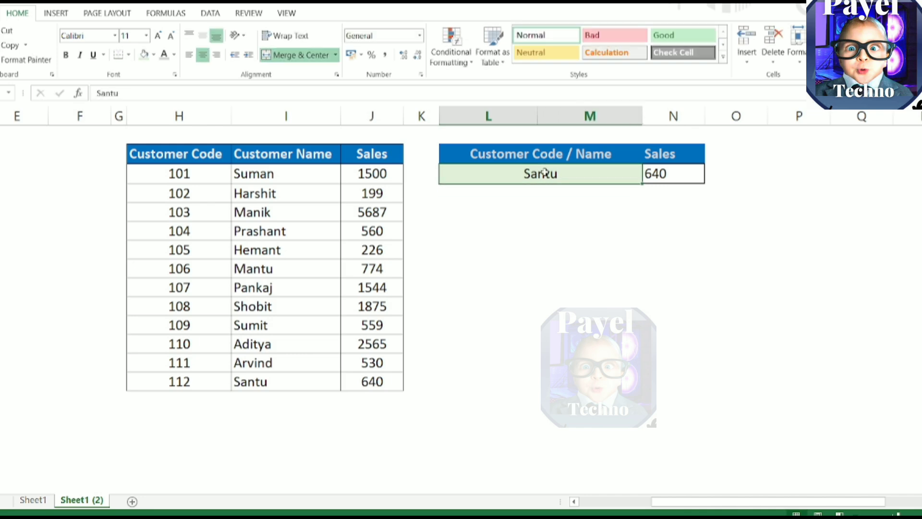
type("suman")
key("Return")
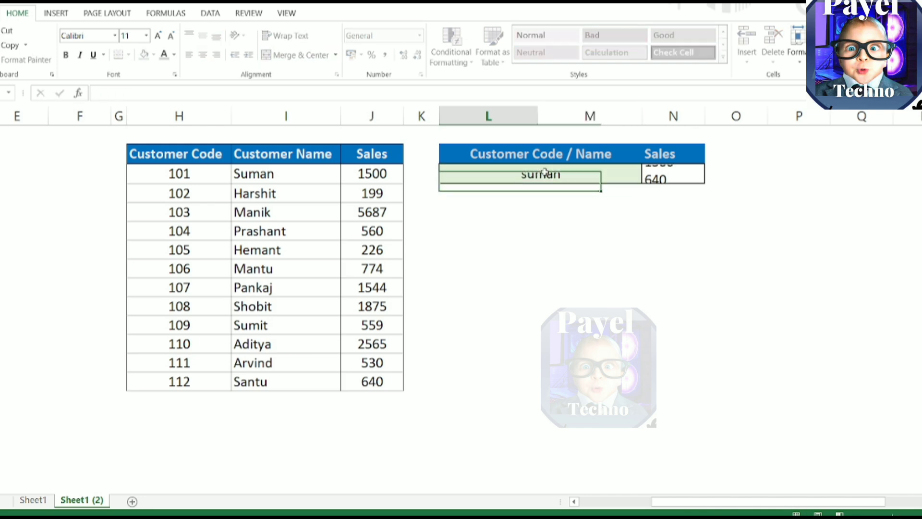
left_click(383, 174)
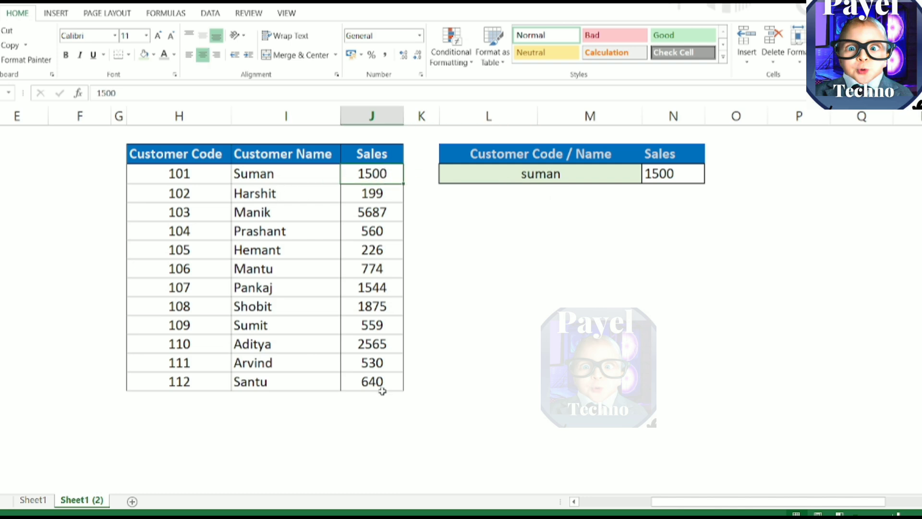
left_click(671, 177)
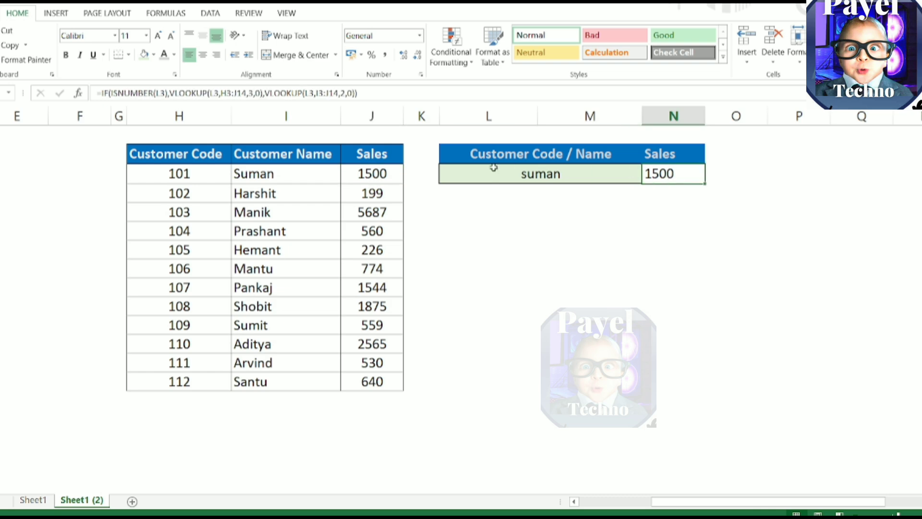
left_click(379, 178)
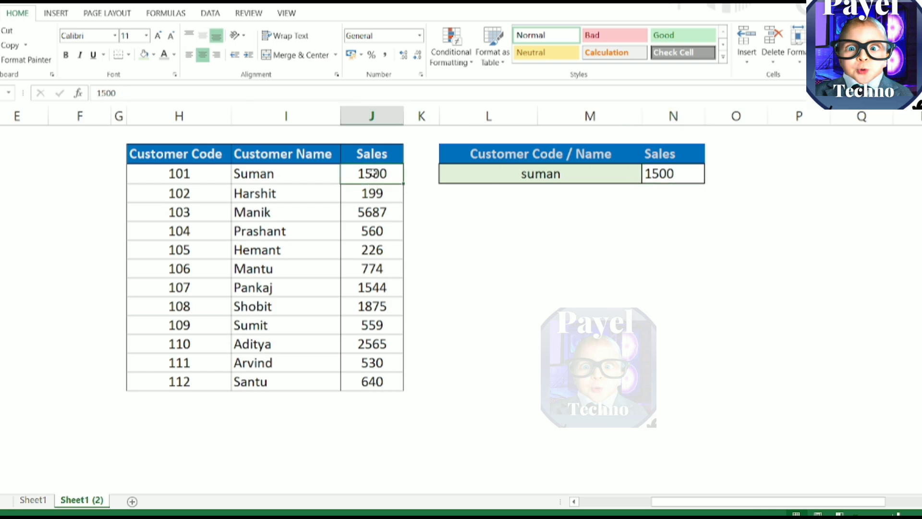
Step: Select Sales values J3:J14 and start a new conditional formatting rule
left_click_drag(372, 170, 364, 384)
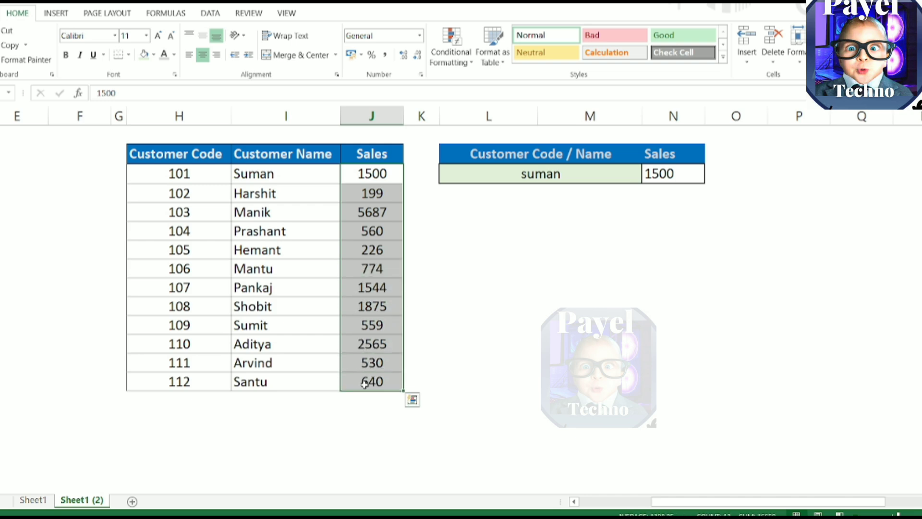
left_click(470, 66)
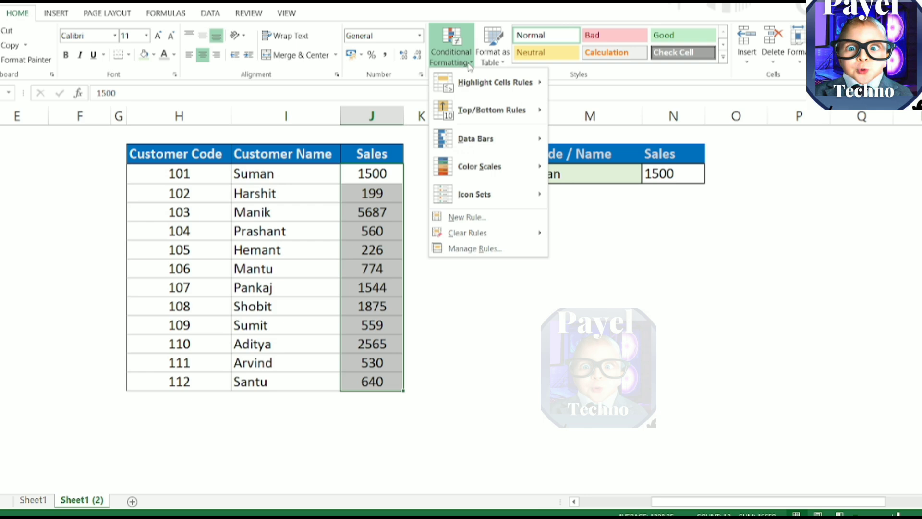
left_click(491, 216)
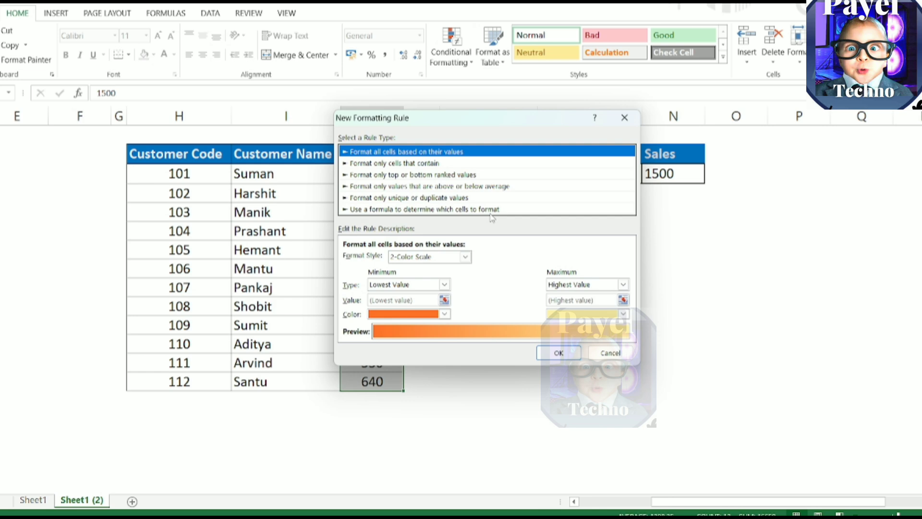
Step: Make the rule formula-based with =$J3=$N$3, locking only column J
left_click(489, 213)
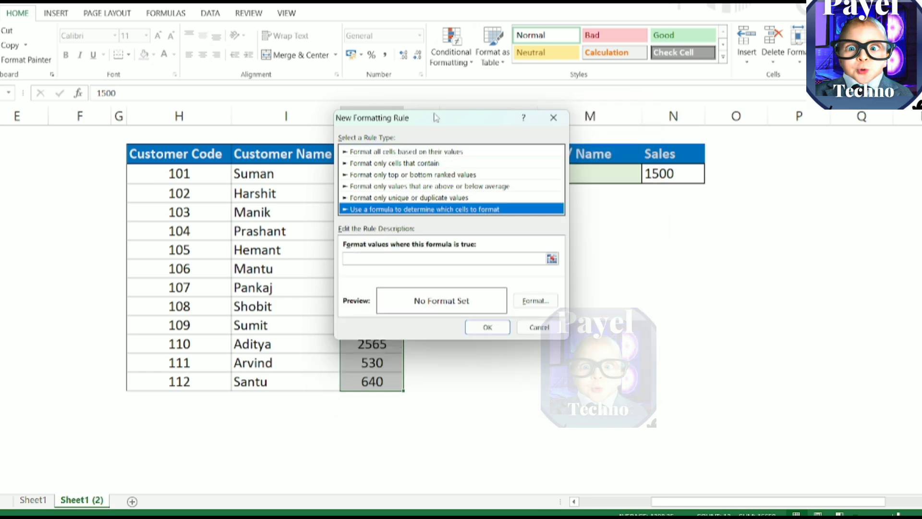
mouse_move(435, 118)
left_mouse_down()
mouse_move(612, 225)
mouse_move(622, 216)
left_mouse_up()
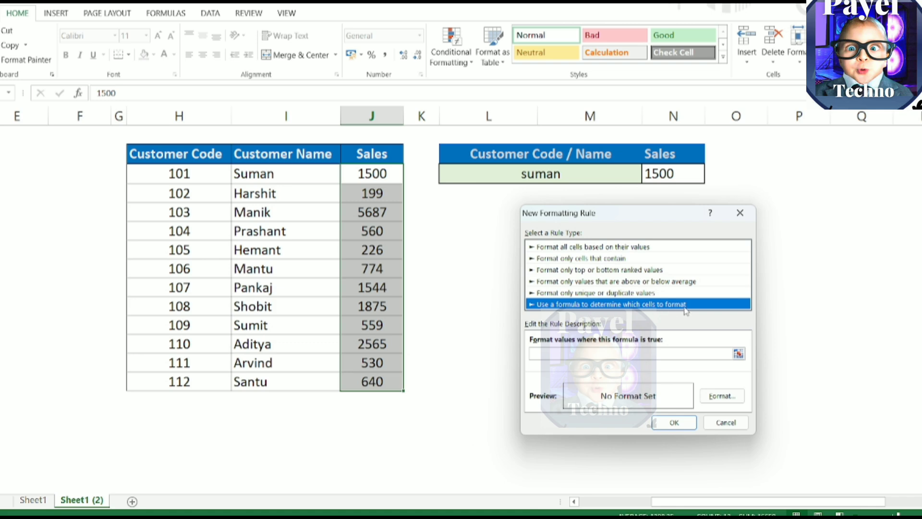
left_click(664, 353)
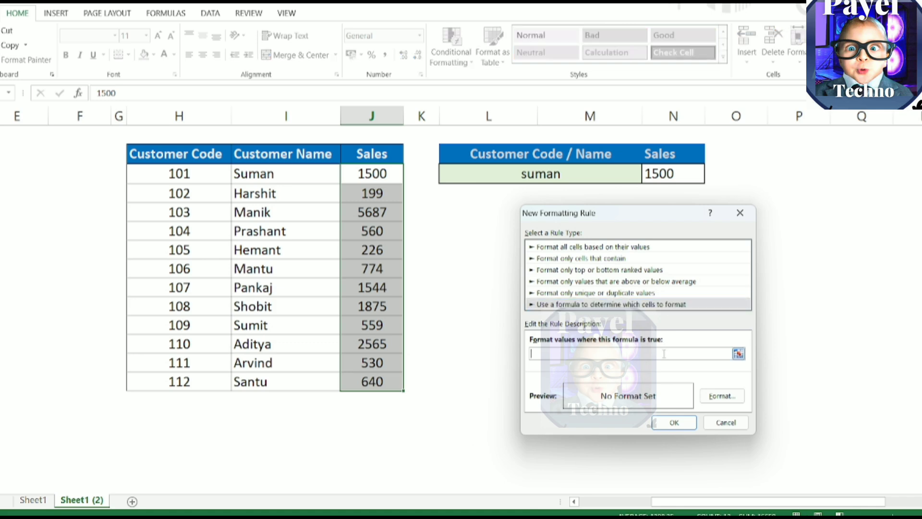
type("=")
left_click(376, 174)
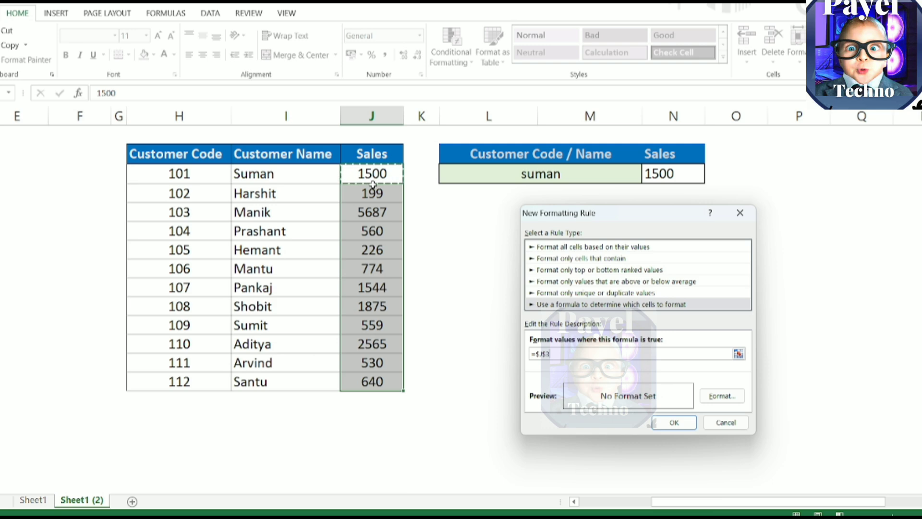
key("F4")
key("F4")
type("=")
left_click(664, 173)
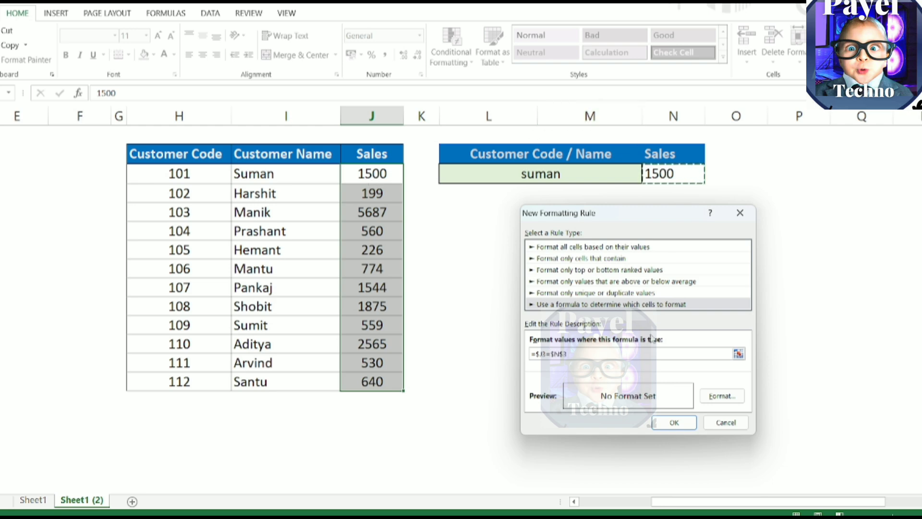
left_click(722, 395)
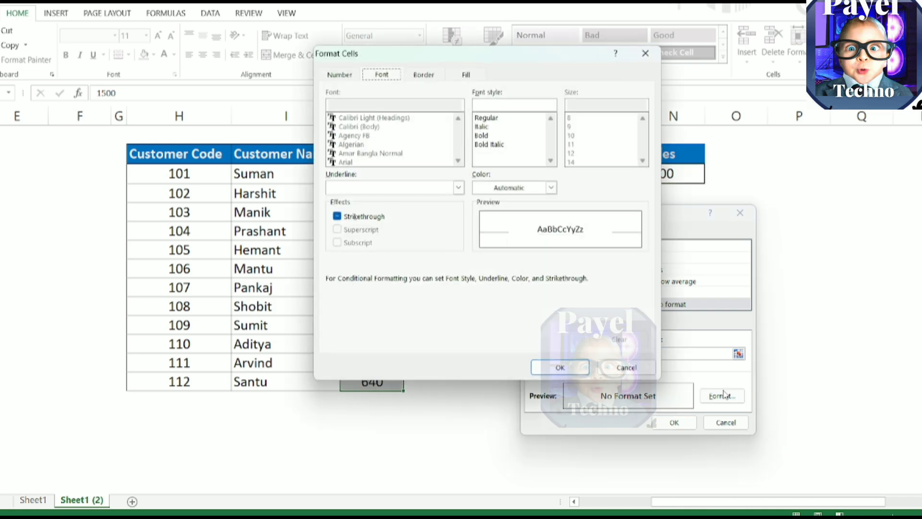
Step: Format matching cells with white font and purple fill, and confirm the rule
left_click(470, 74)
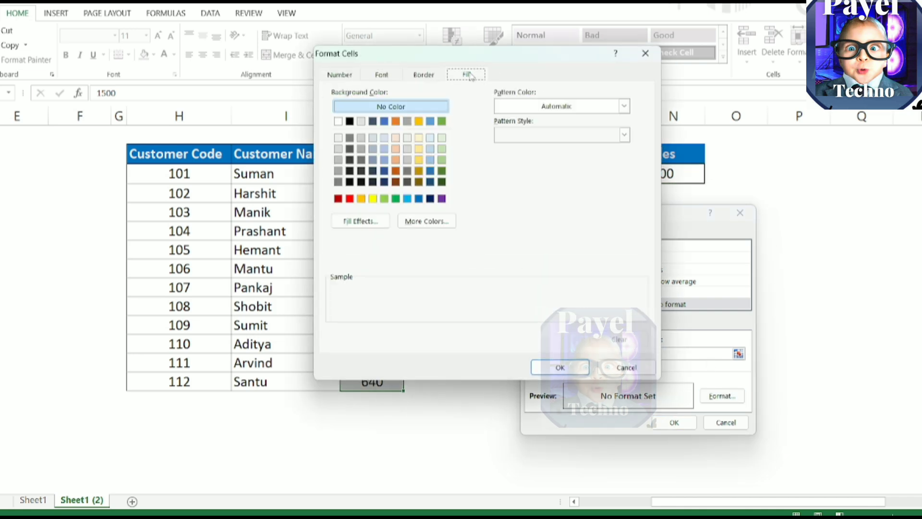
left_click(397, 198)
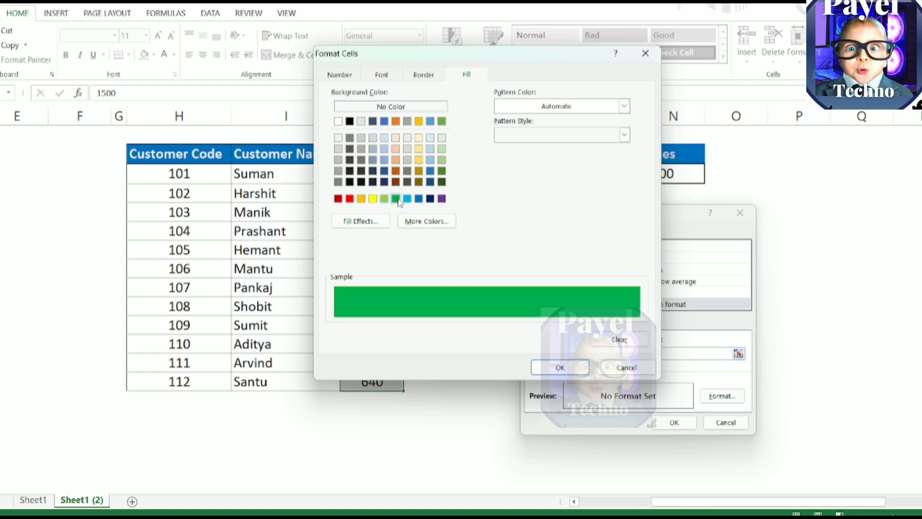
left_click(389, 78)
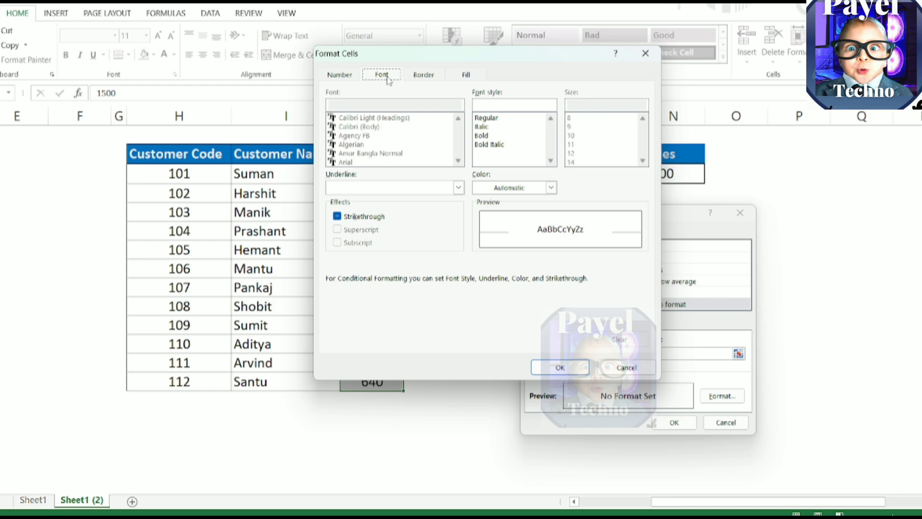
left_click(550, 187)
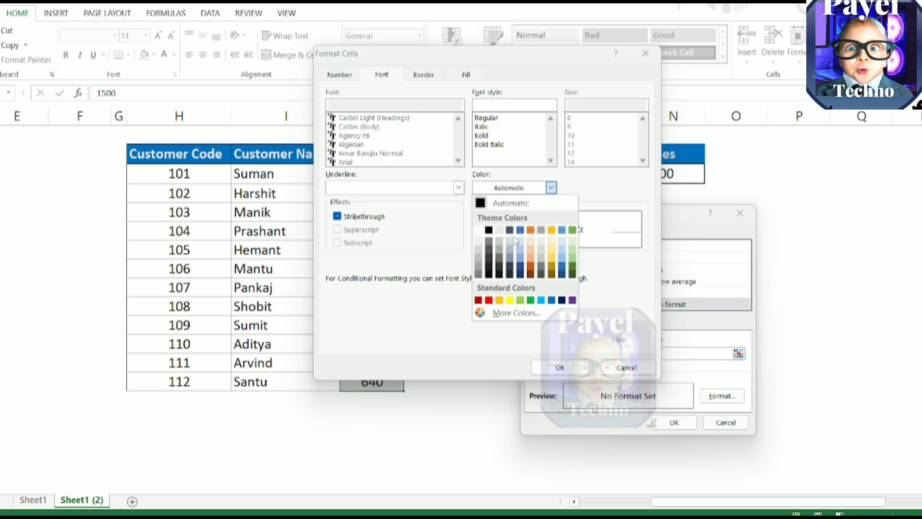
left_click(521, 251)
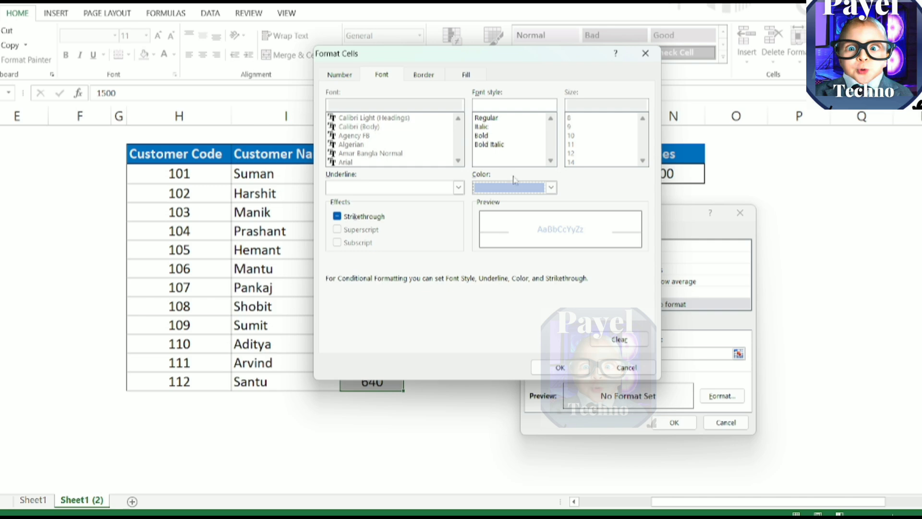
left_click(551, 187)
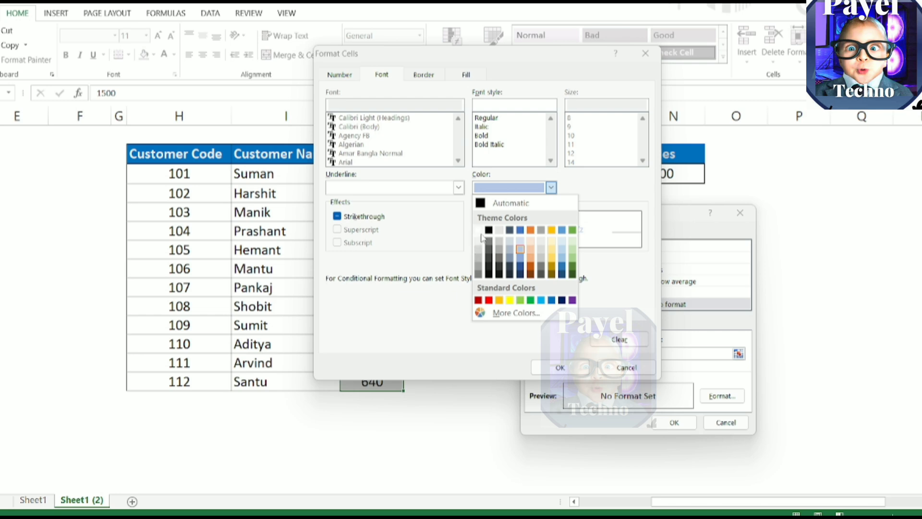
left_click(479, 231)
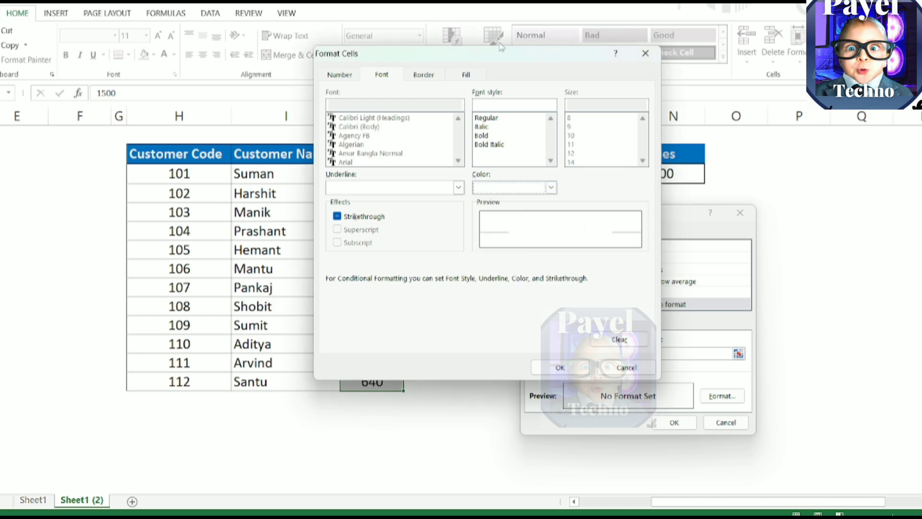
left_click(471, 74)
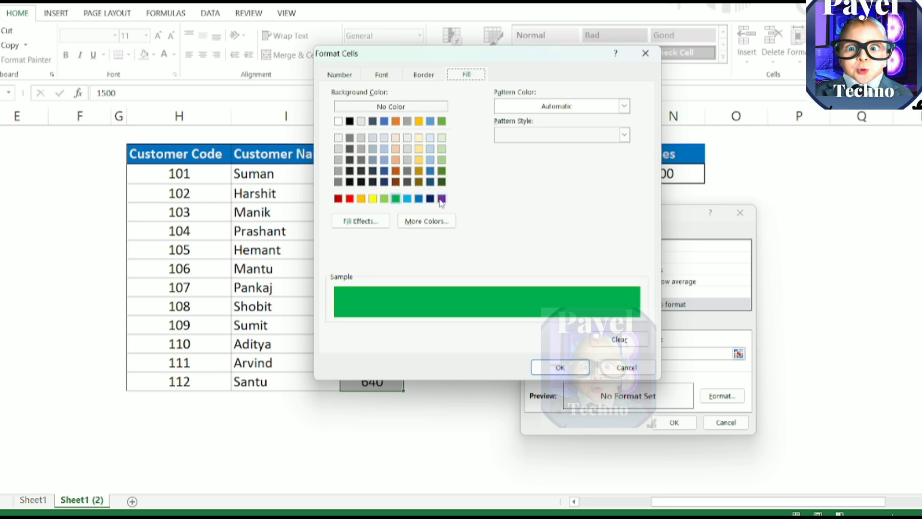
left_click(441, 198)
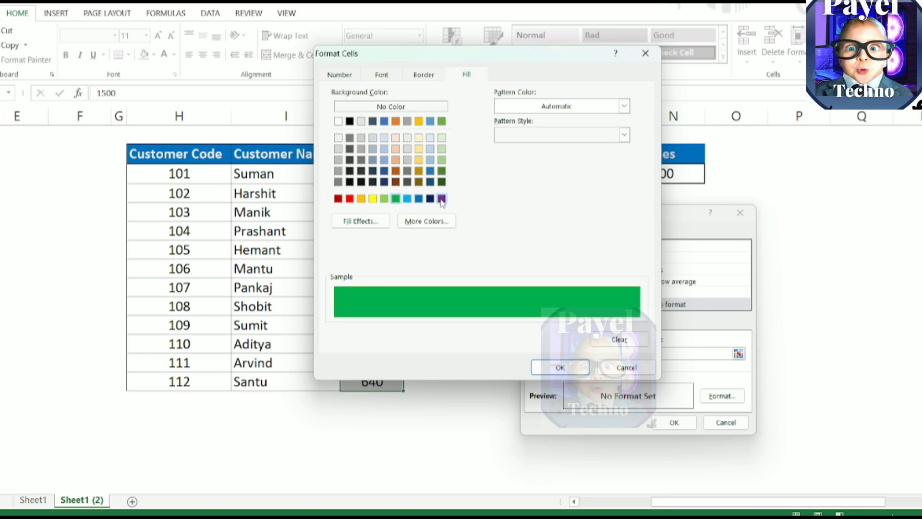
left_click(547, 369)
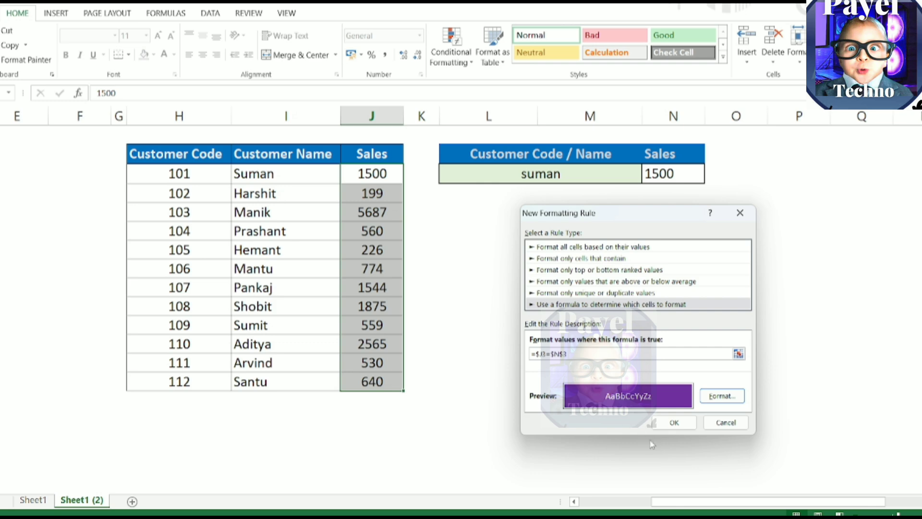
left_click(668, 421)
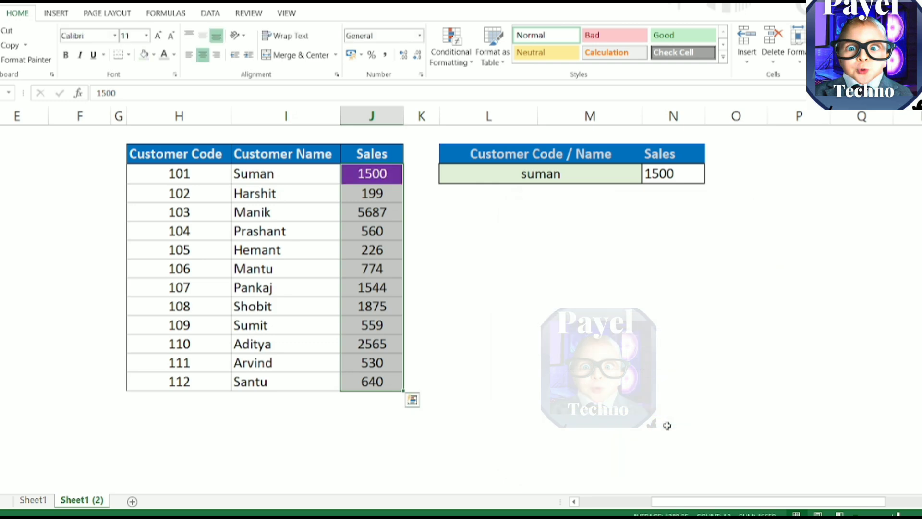
Step: Test the lookup with code 102, then names Mantu and Arvind
left_click(715, 394)
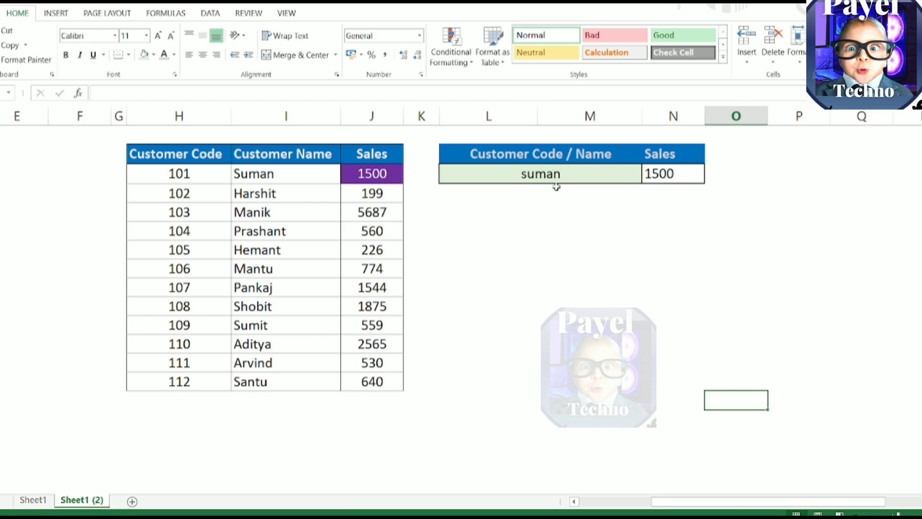
left_click(547, 174)
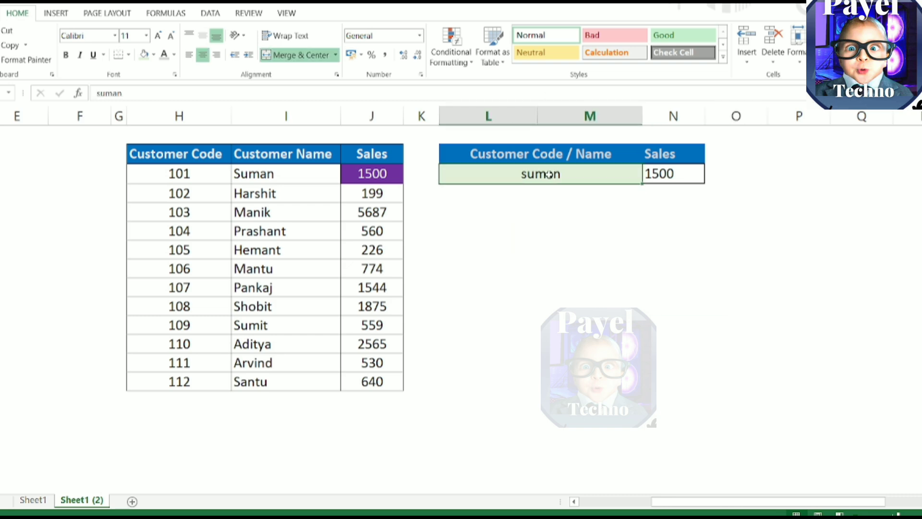
type("102")
key("Return")
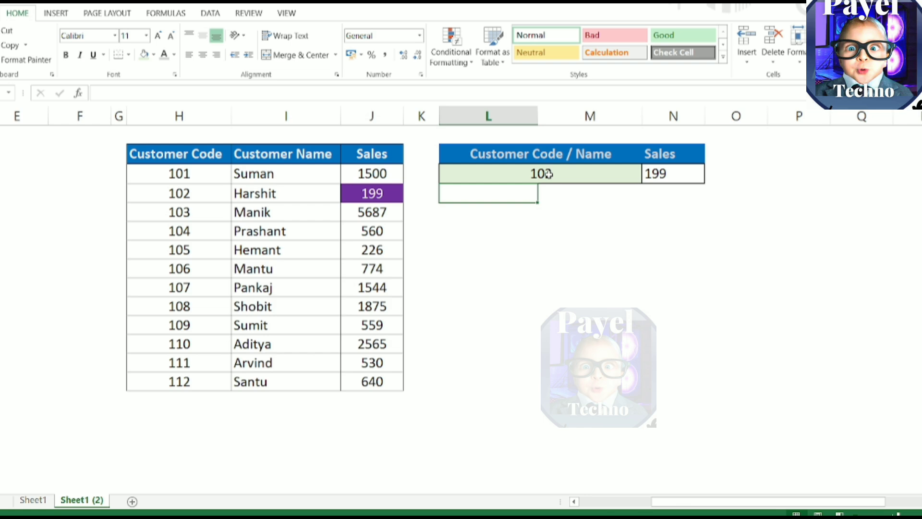
left_click(547, 174)
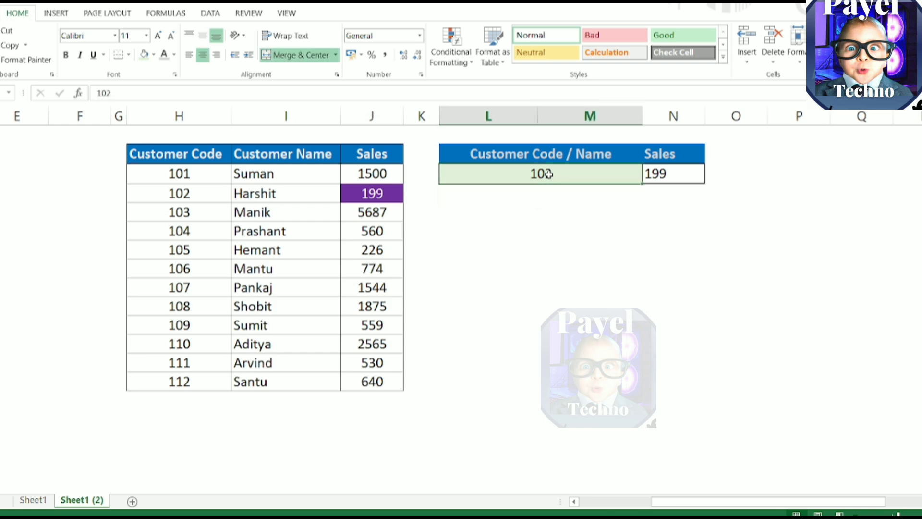
type("Man")
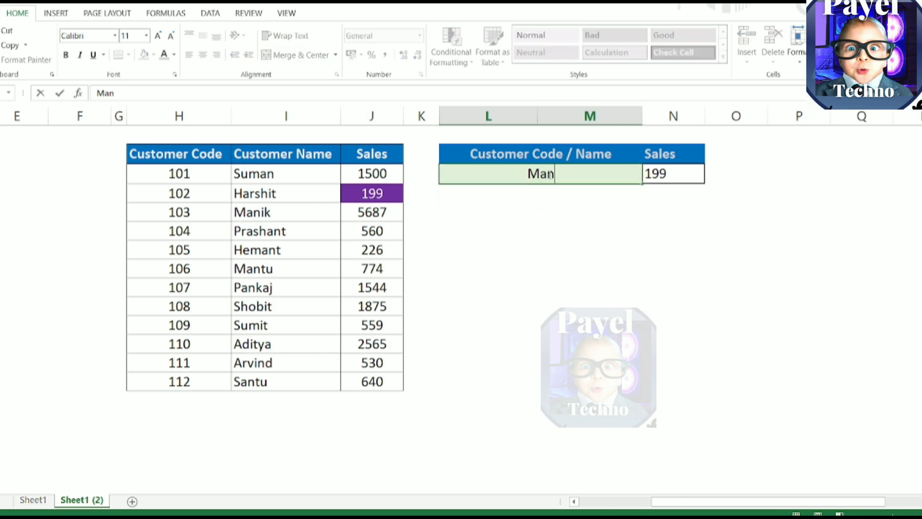
type("tu")
key("Return")
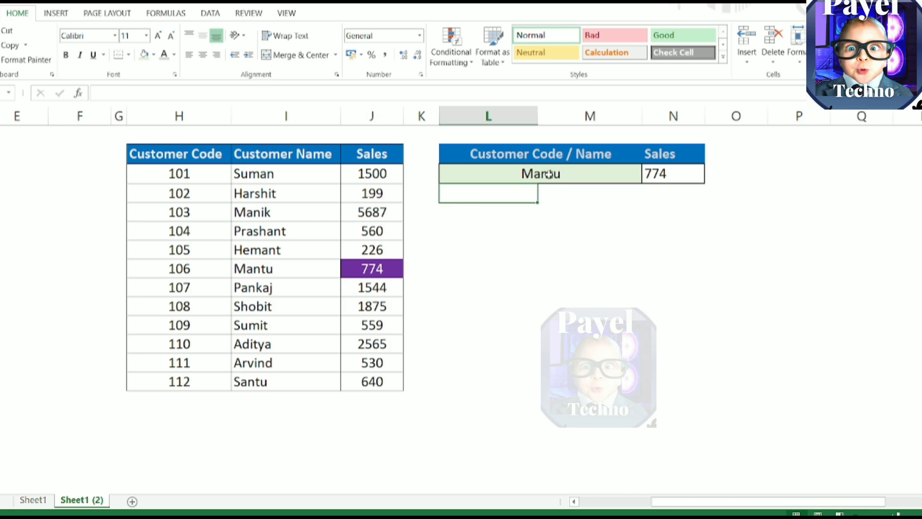
left_click(549, 174)
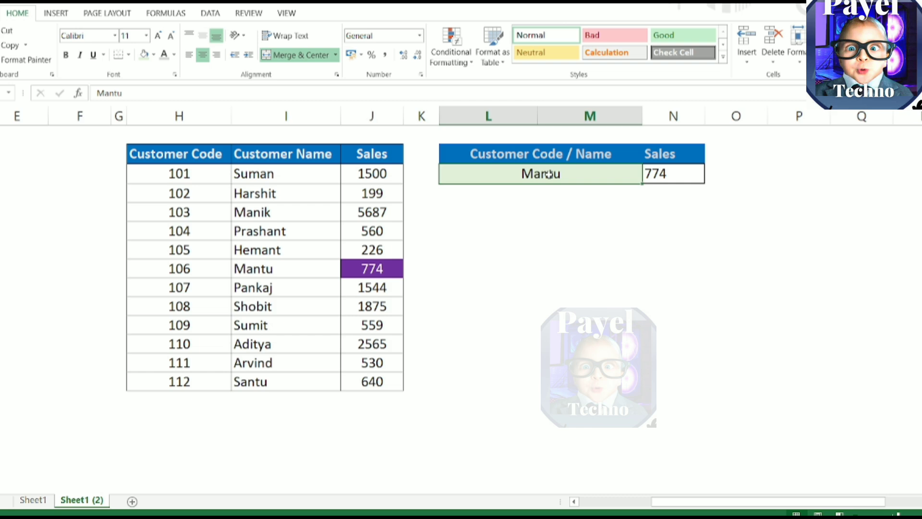
type("Ari")
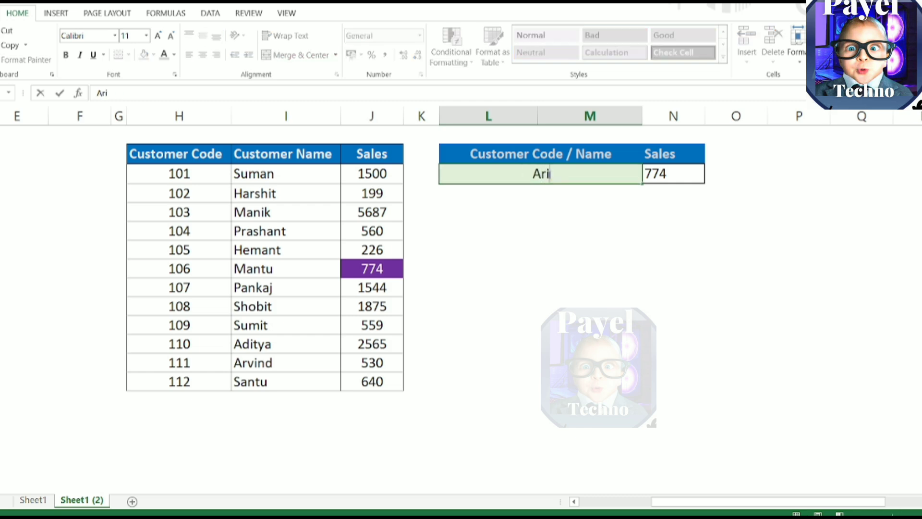
key("BackSpace")
type("vind")
key("Return")
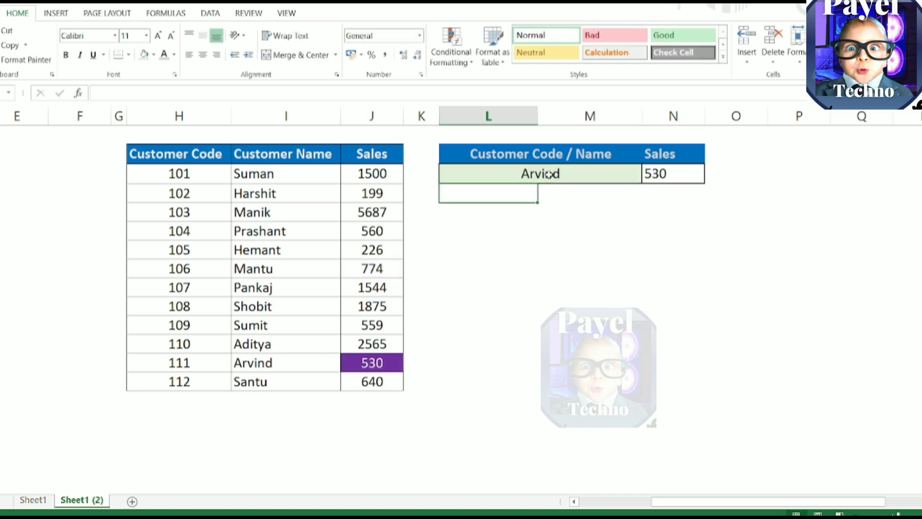
Step: Test code 108 and name Manik, ending with code 102 returning 199
left_click(549, 173)
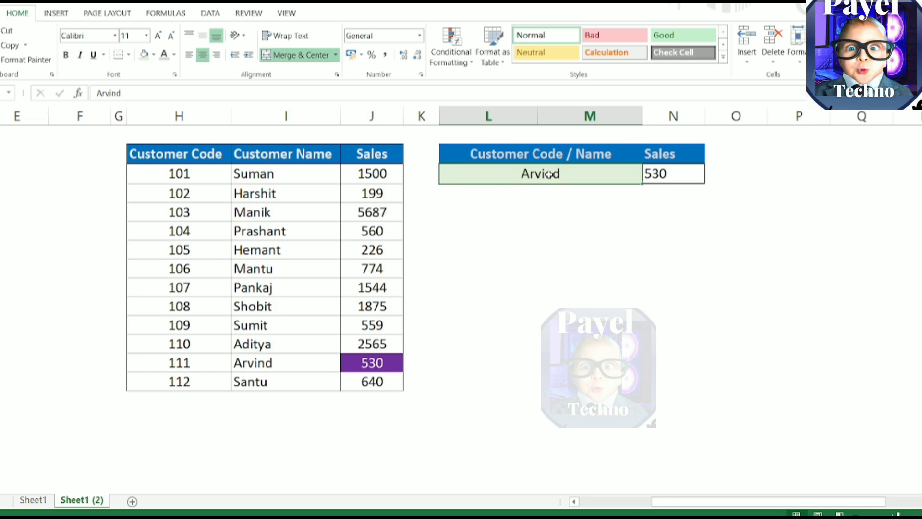
type("108")
key("Return")
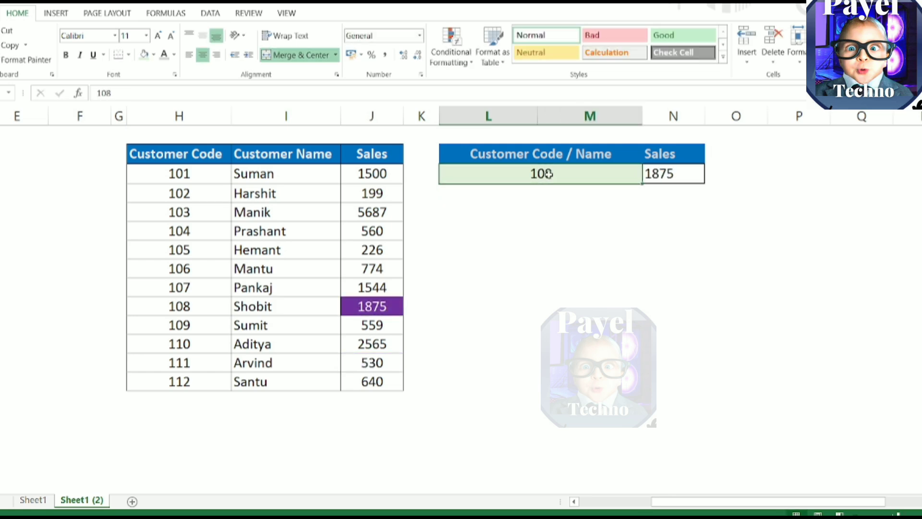
type("Manik")
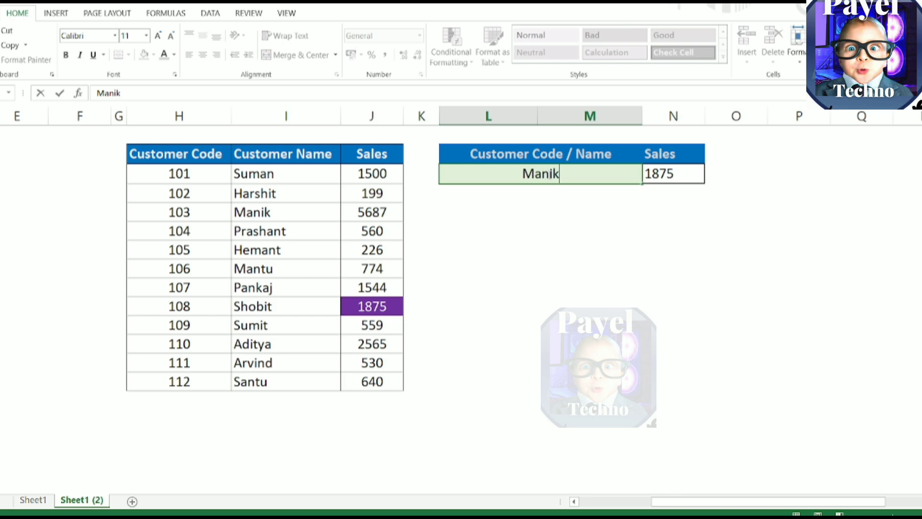
key("Return")
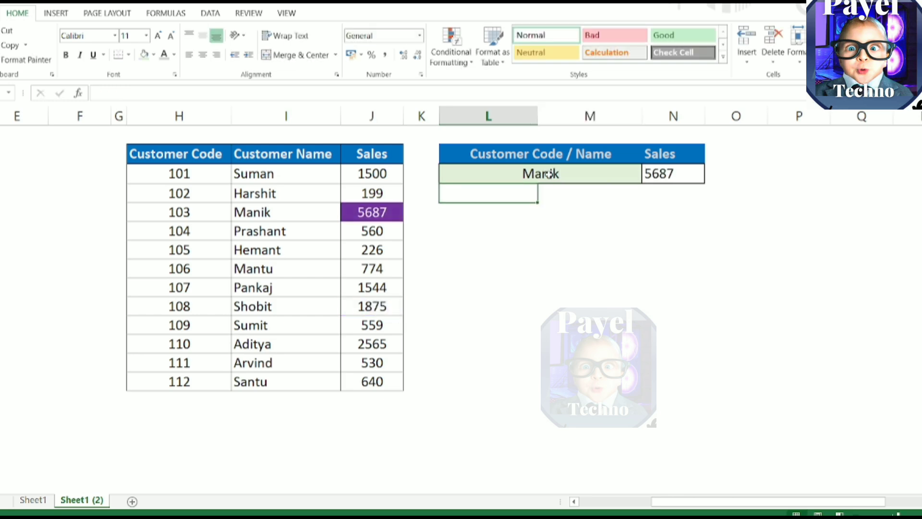
left_click(549, 174)
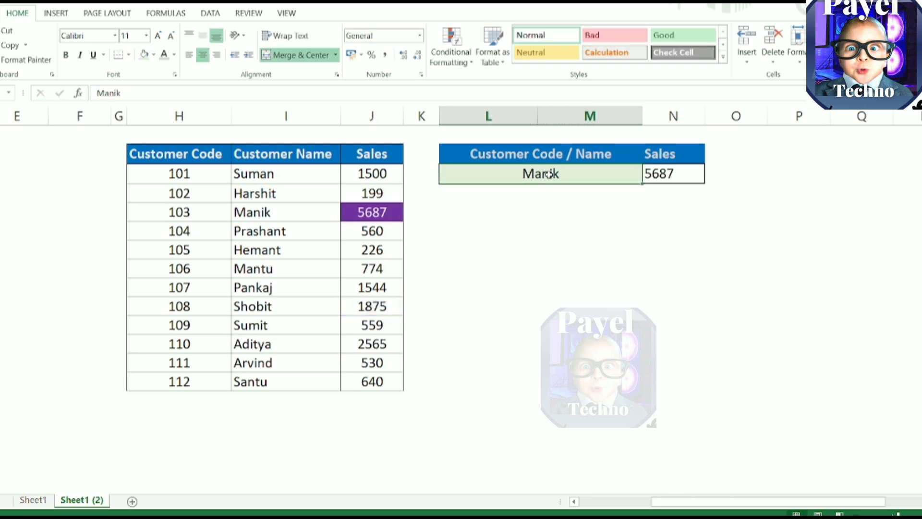
type("102")
key("Return")
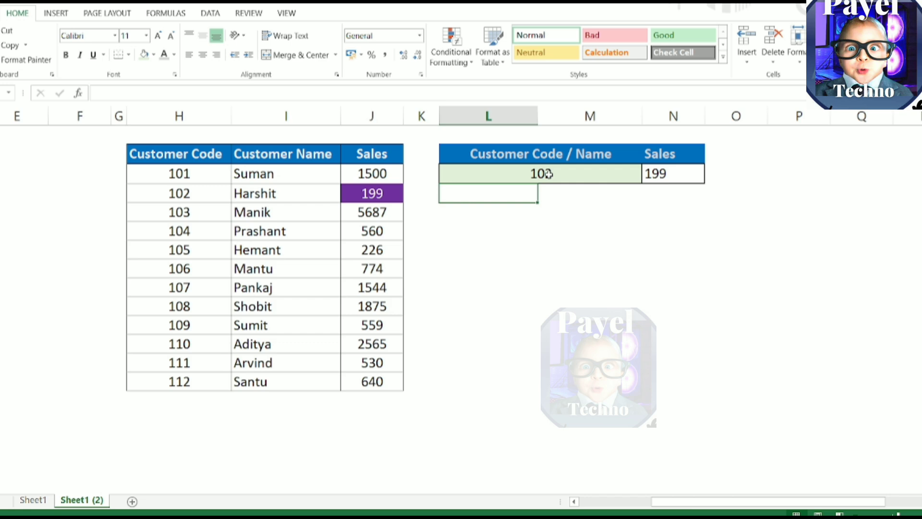
Step: Test the lookup with codes 103, 102 and 104
left_click(549, 174)
type("103")
key("Return")
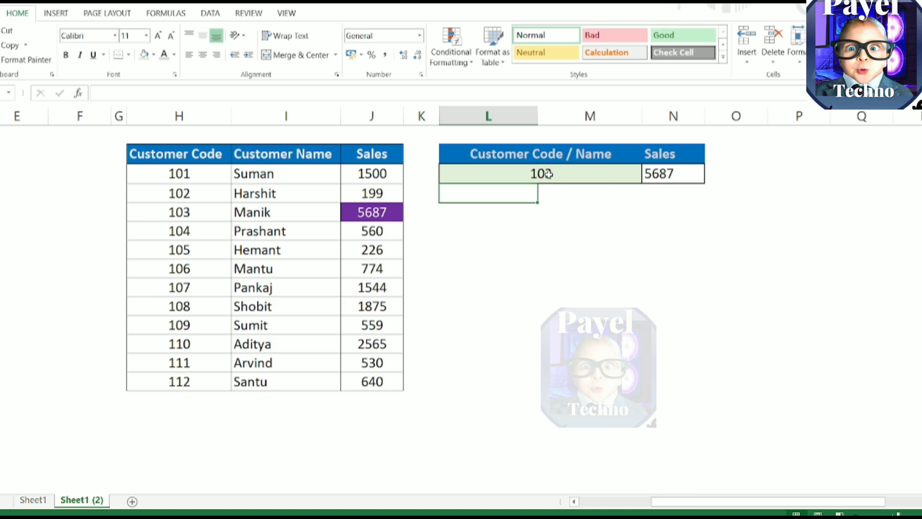
left_click(557, 195)
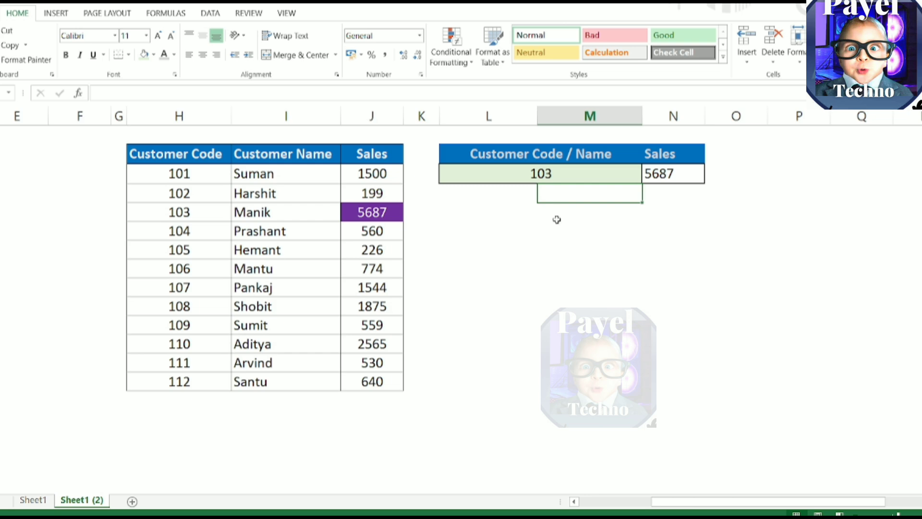
left_click(578, 177)
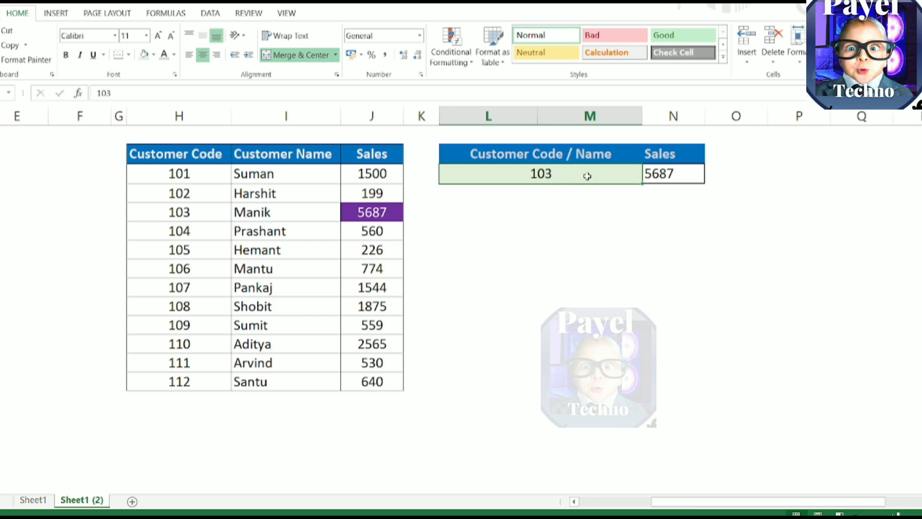
type("102")
key("Return")
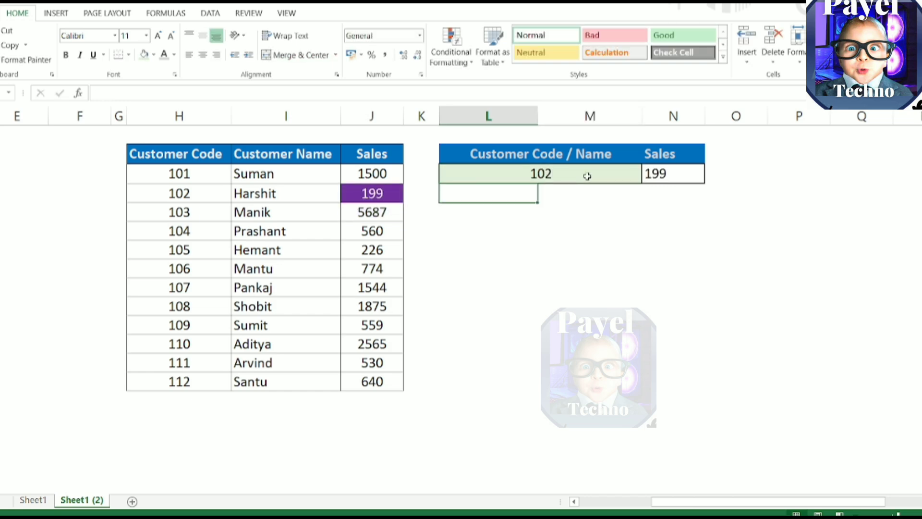
left_click(587, 175)
type("104")
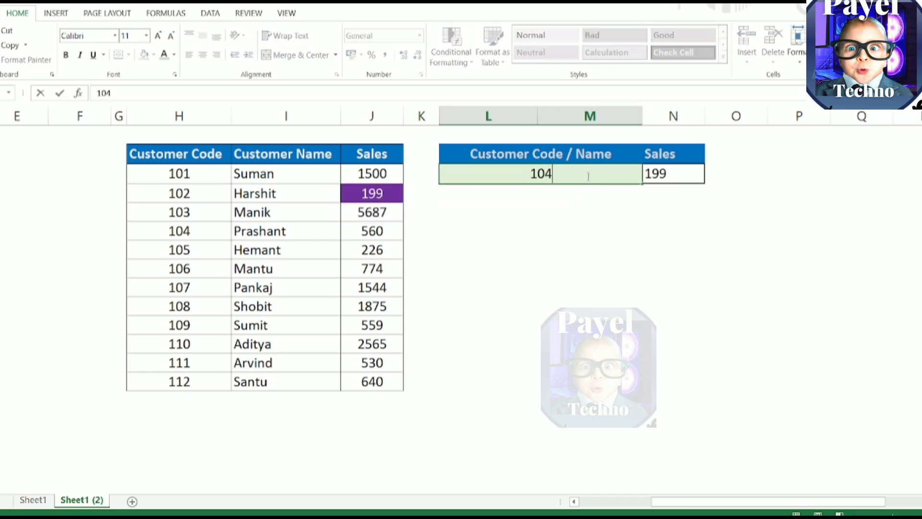
key("Return")
Step: Test names Pankaj and Sumit, then code 107 returning 1544
double_click(587, 176)
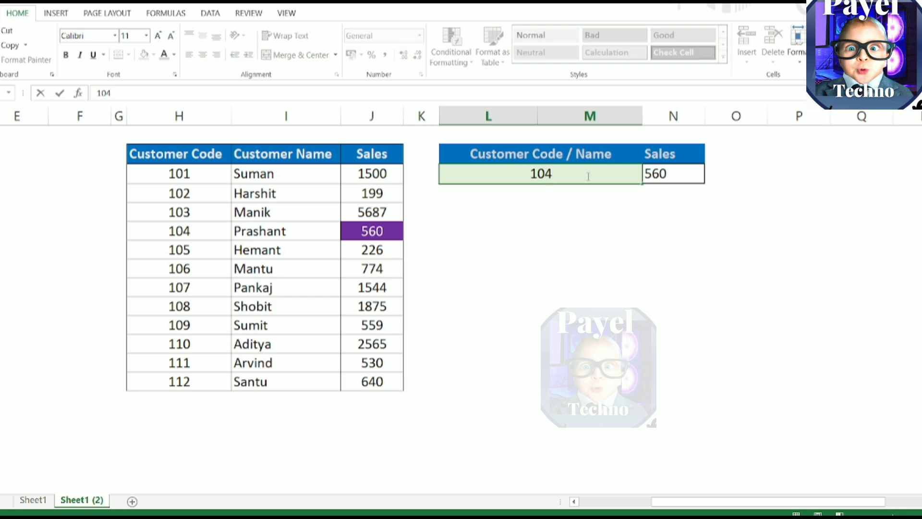
key("BackSpace")
key("BackSpace")
key("BackSpace")
type("P")
type("ank")
type("aj")
key("Return")
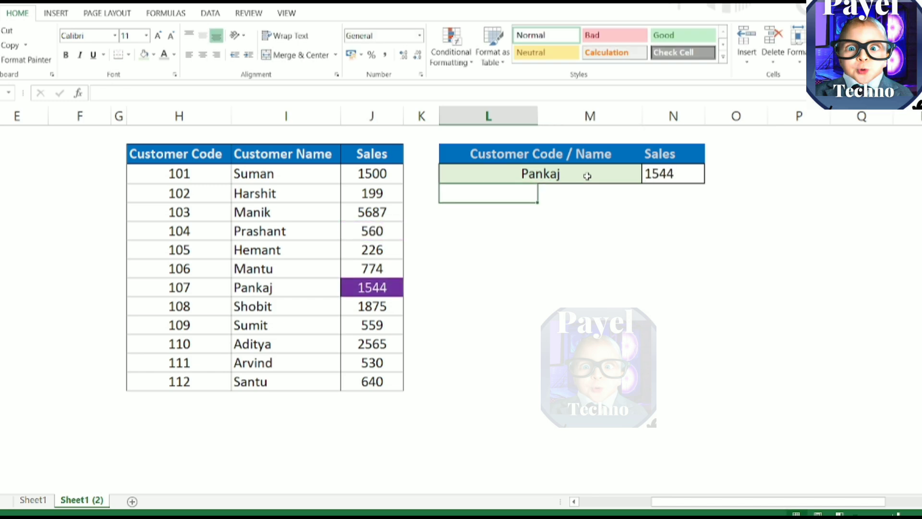
left_click(586, 176)
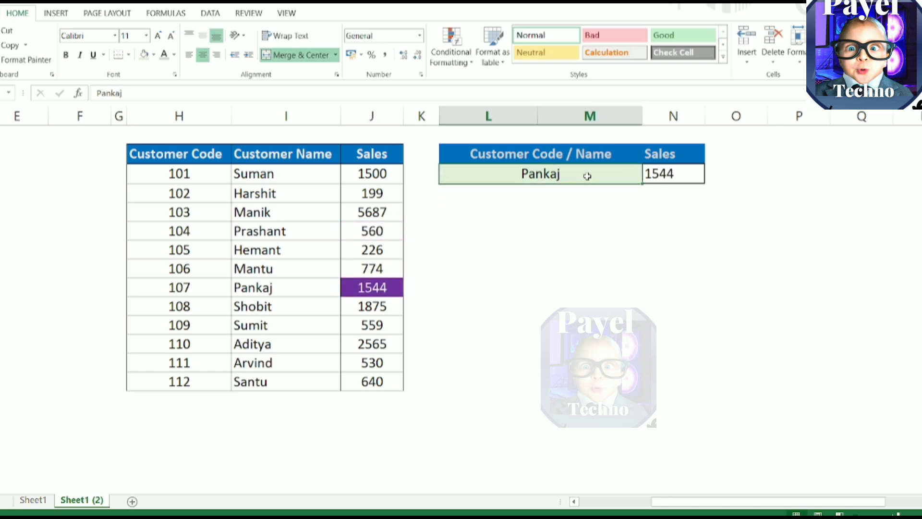
type("Sumi")
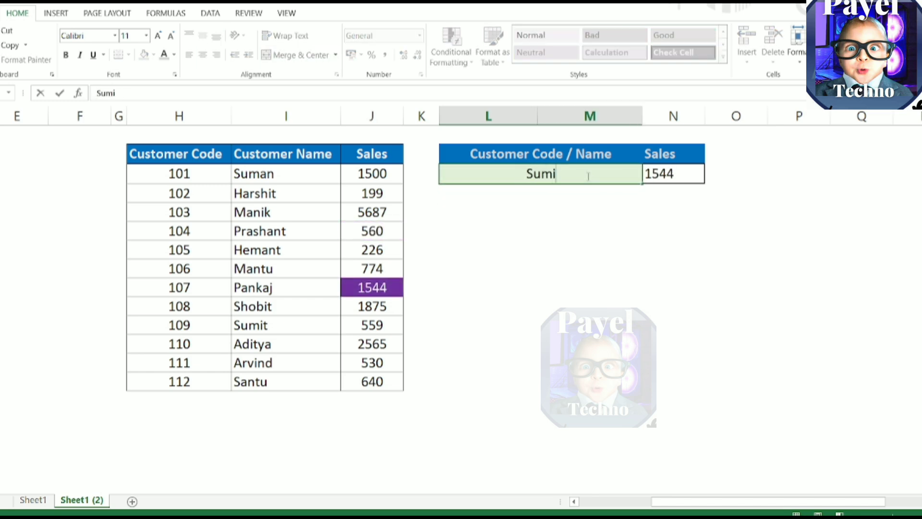
type("t")
key("Return")
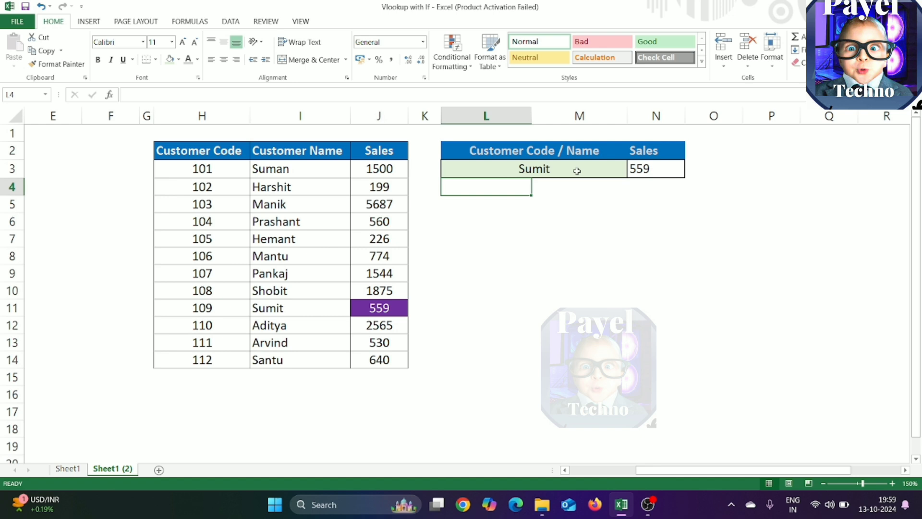
left_click(576, 171)
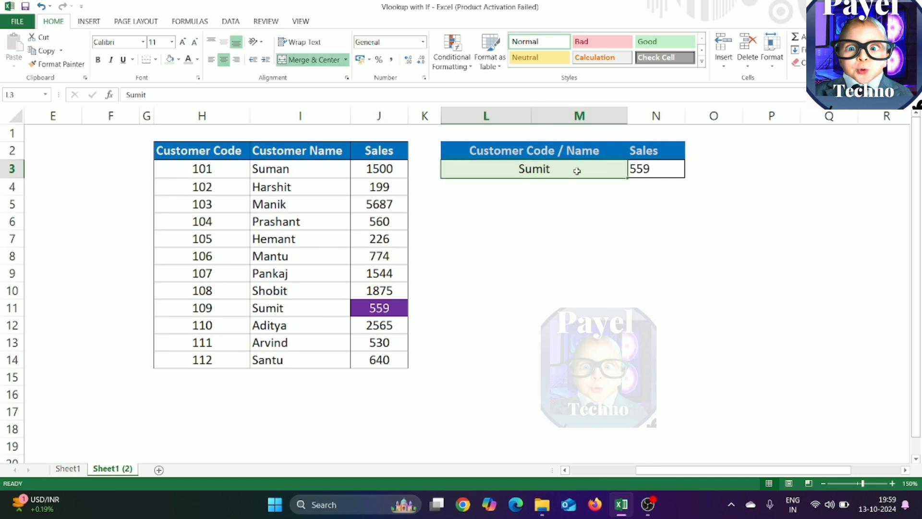
type("107")
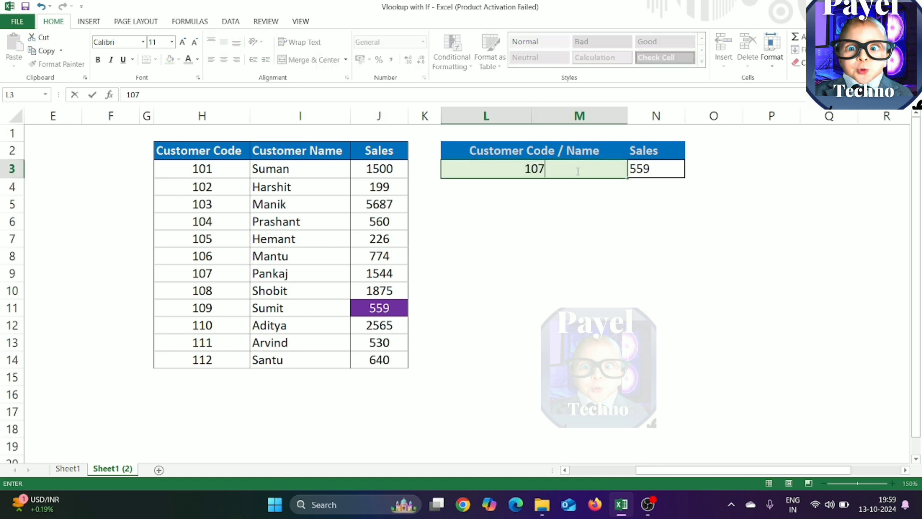
key("Return")
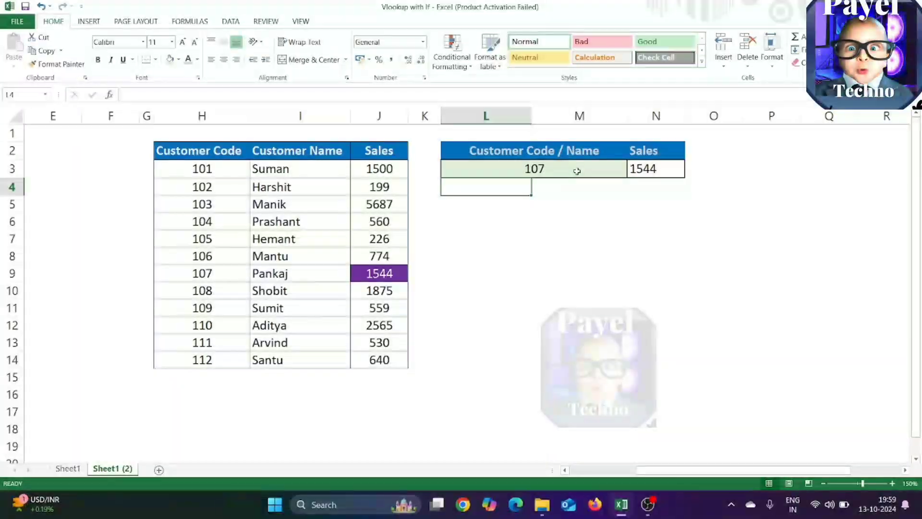
double_click(657, 168)
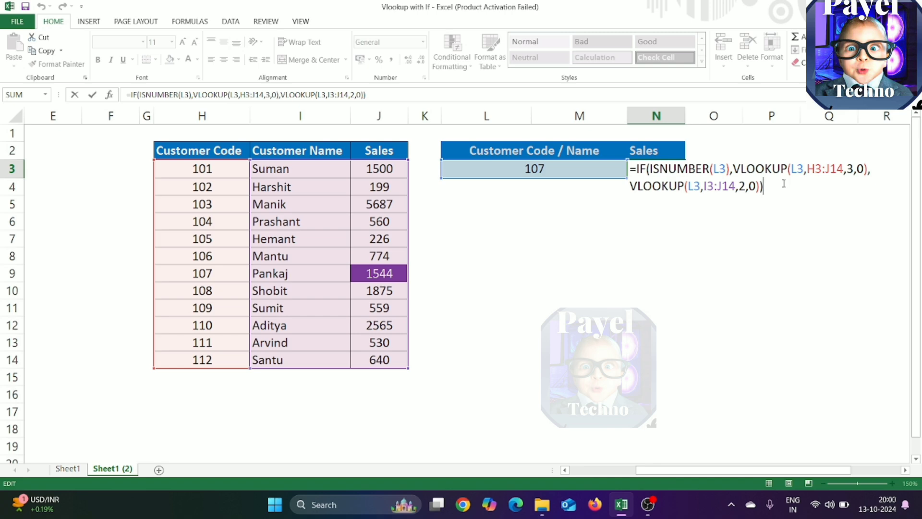
key("Return")
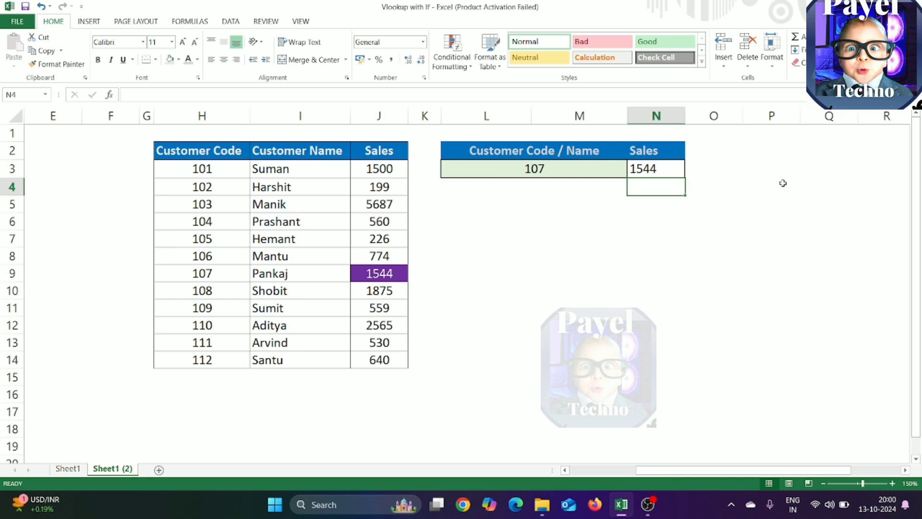